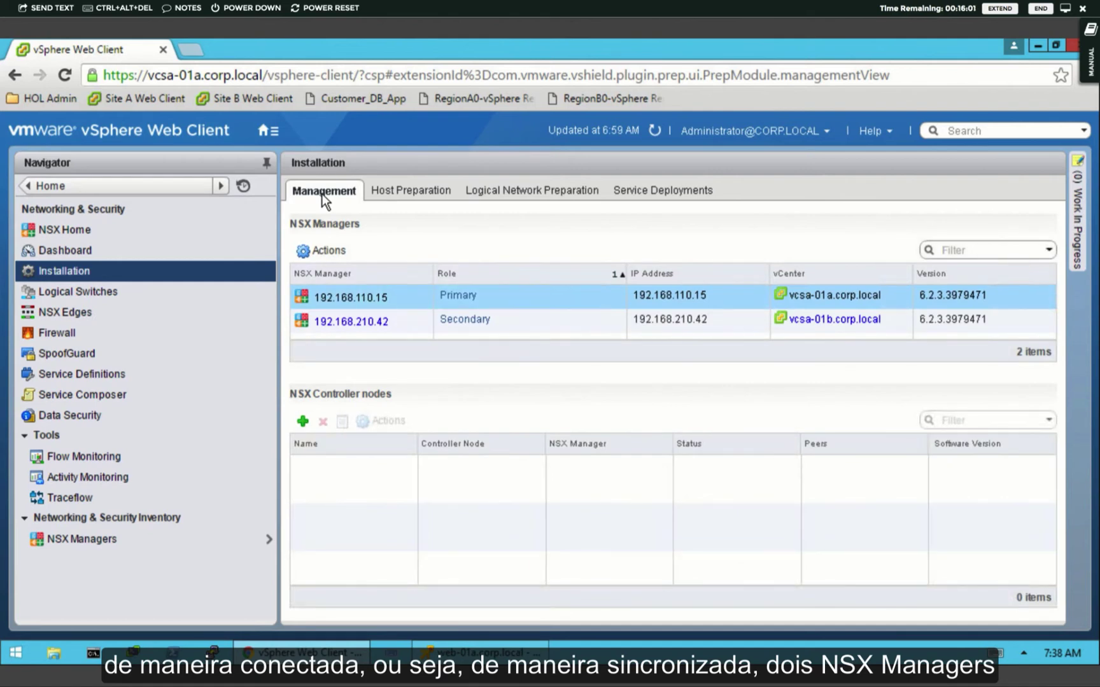
Examine the primary NSX Manager's controller nodes and the transport zones of both the primary and secondary NSX Managers
{"action": "left_click", "coordinate": [348, 292]}
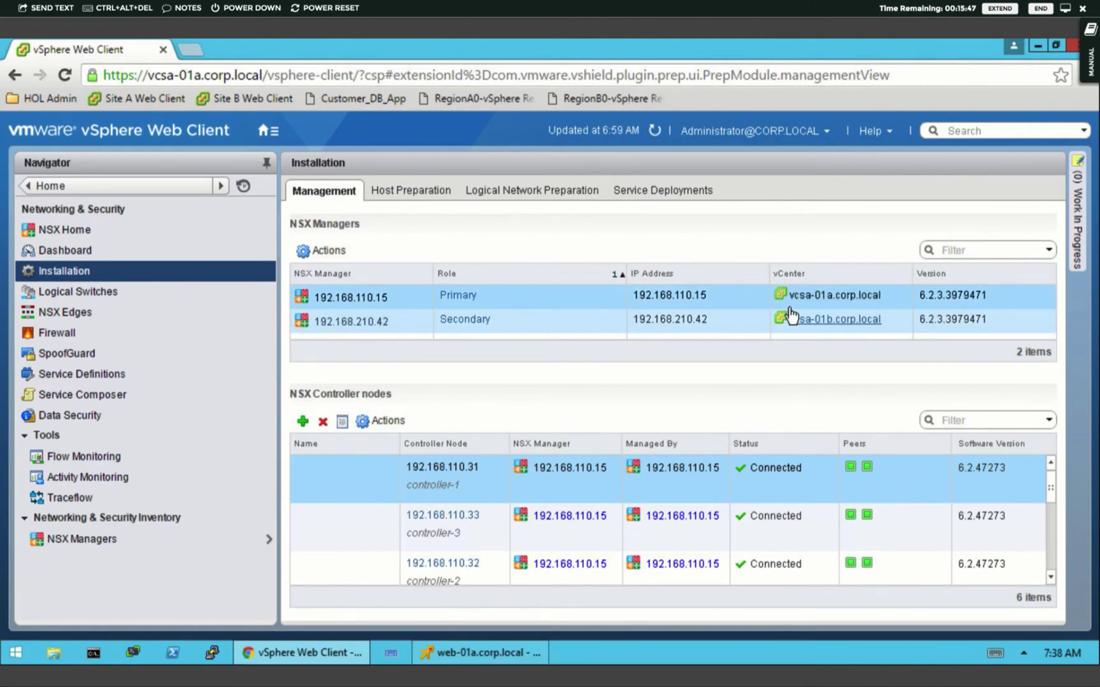
{"action": "left_click", "coordinate": [539, 191]}
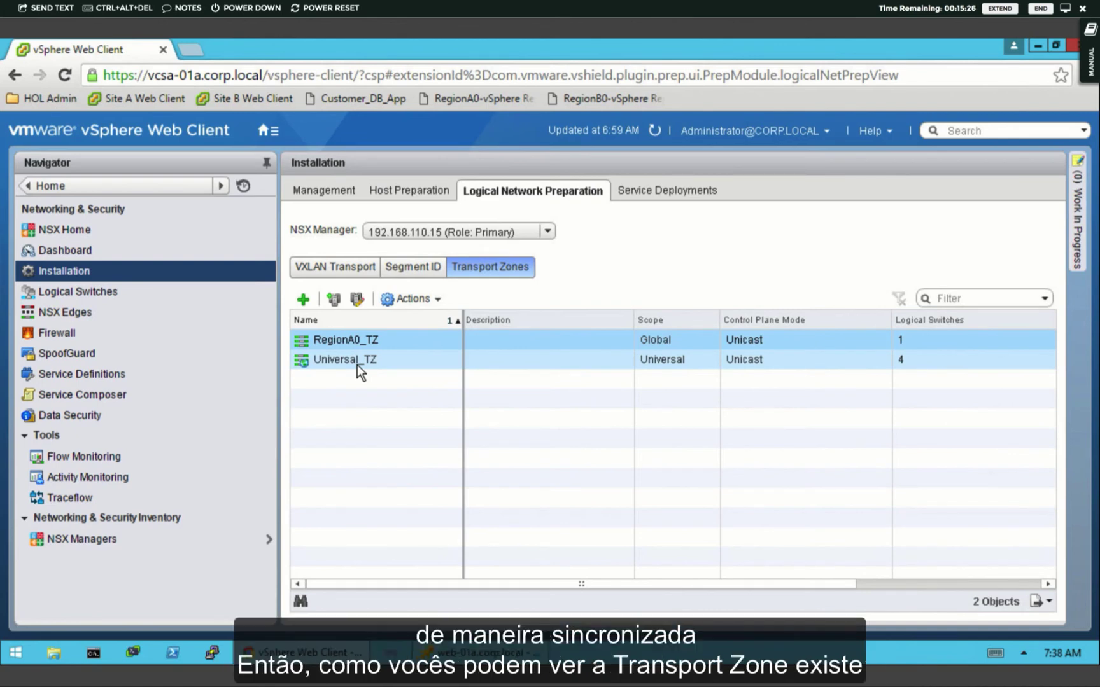
{"action": "left_click", "coordinate": [416, 364]}
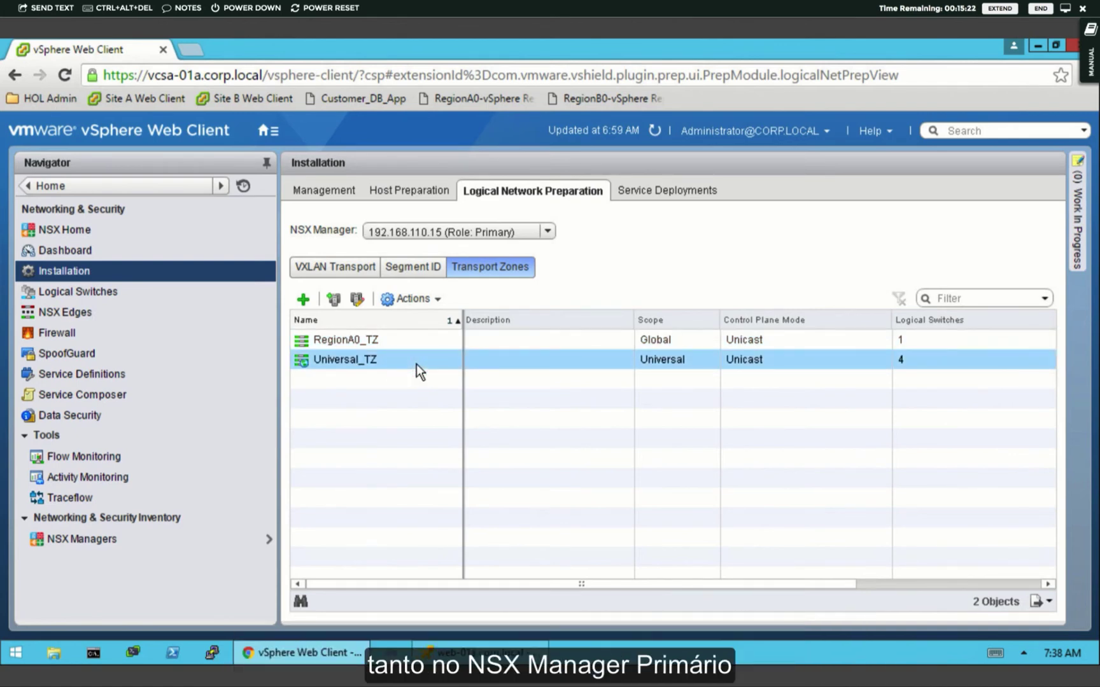
{"action": "left_click", "coordinate": [548, 232]}
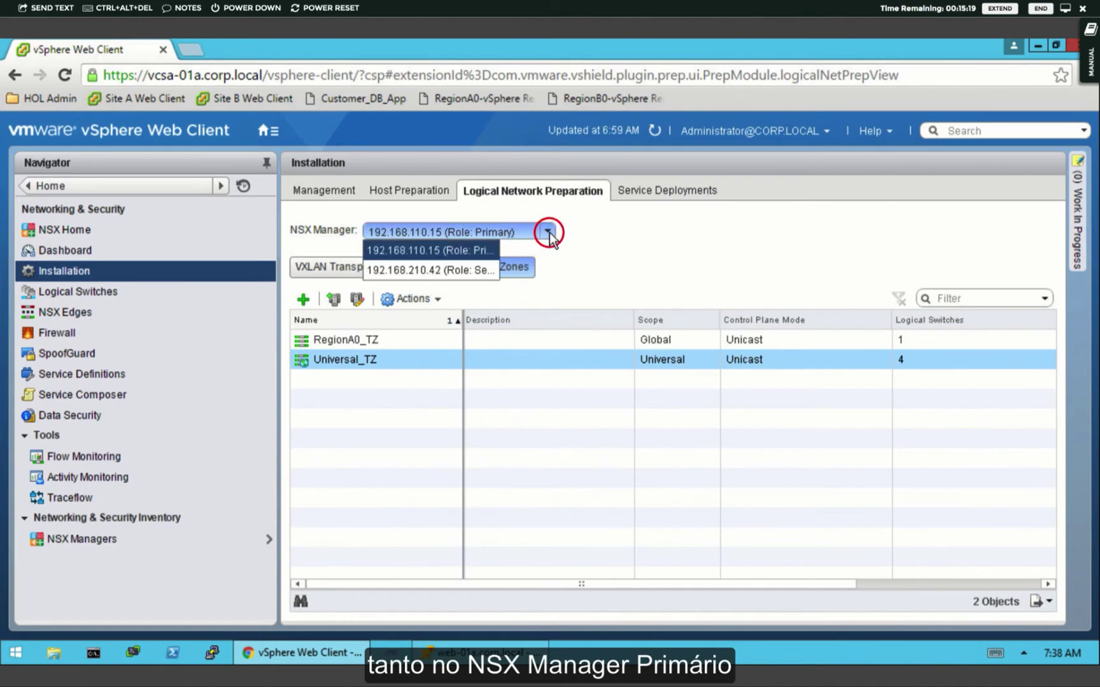
{"action": "left_click", "coordinate": [482, 275]}
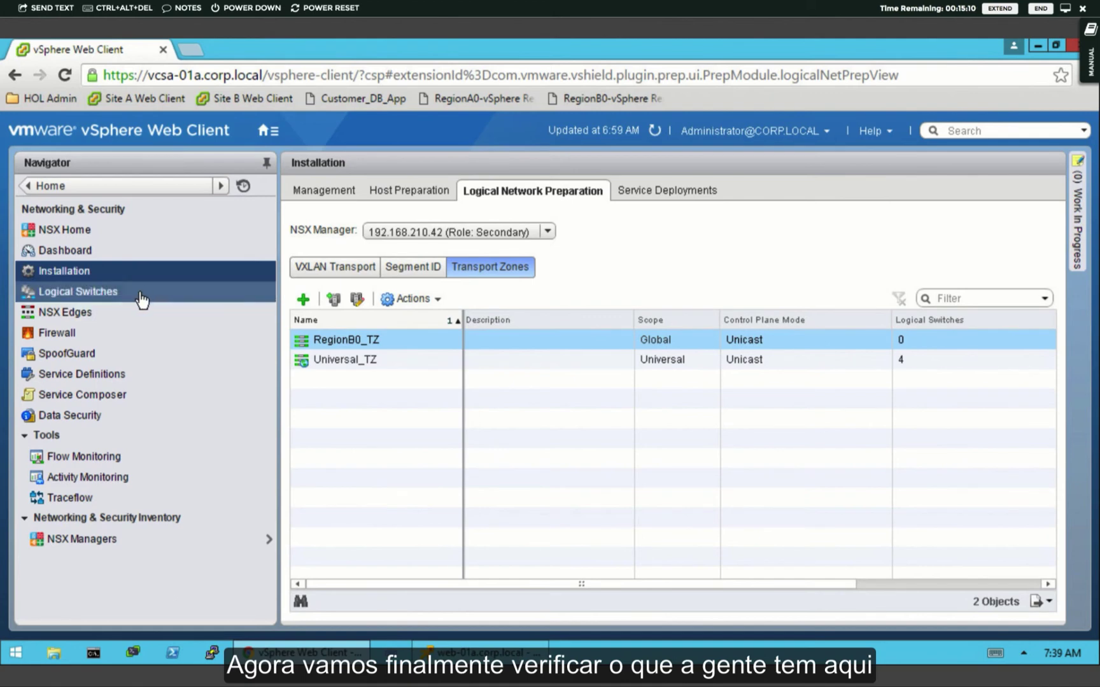
Switch to the web-01a.corp.local remote console and list the machine's network interfaces with ifconfig
{"action": "left_click", "coordinate": [471, 656]}
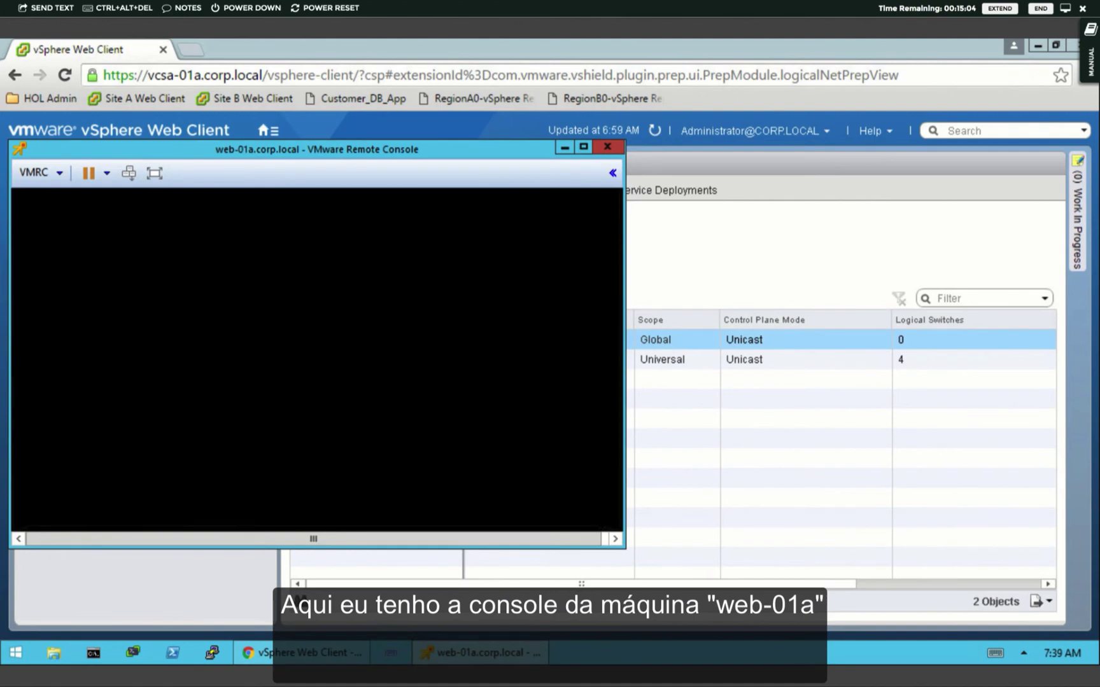
{"action": "key", "text": "Return"}
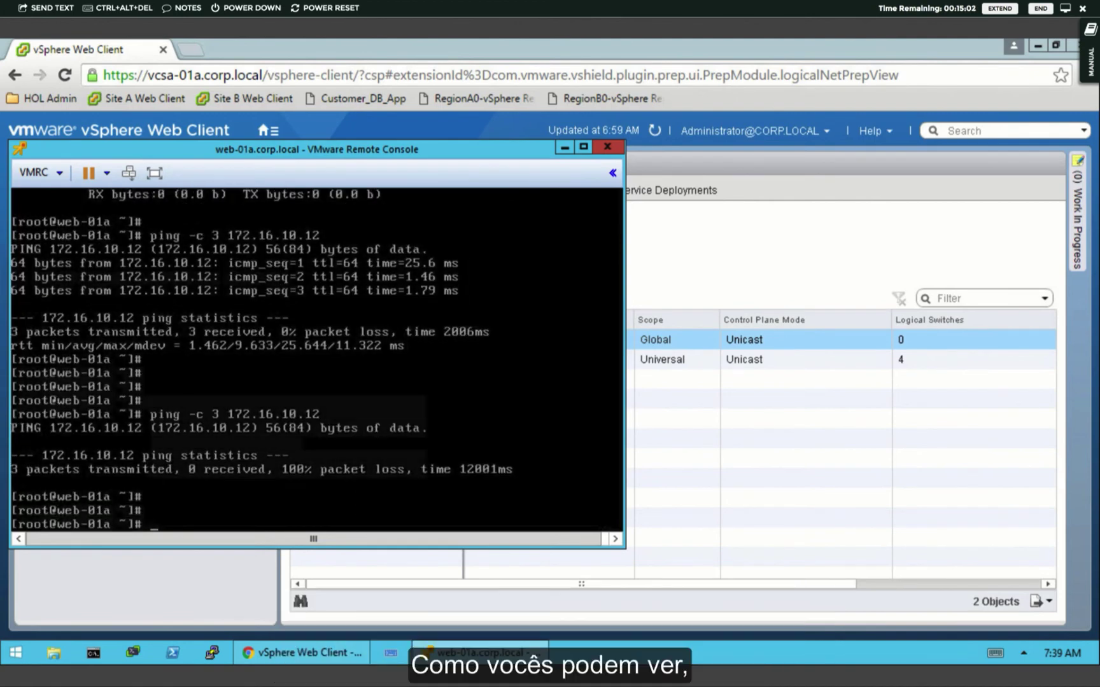
{"action": "key", "text": "Return"}
{"action": "key", "text": "Return"}
{"action": "key", "text": "Return"}
{"action": "key", "text": "Return"}
{"action": "key", "text": "Return"}
{"action": "key", "text": "Return"}
{"action": "key", "text": "Return"}
{"action": "key", "text": "Return"}
{"action": "key", "text": "Return"}
{"action": "key", "text": "Return"}
{"action": "key", "text": "Return"}
{"action": "key", "text": "Return"}
{"action": "key", "text": "Return"}
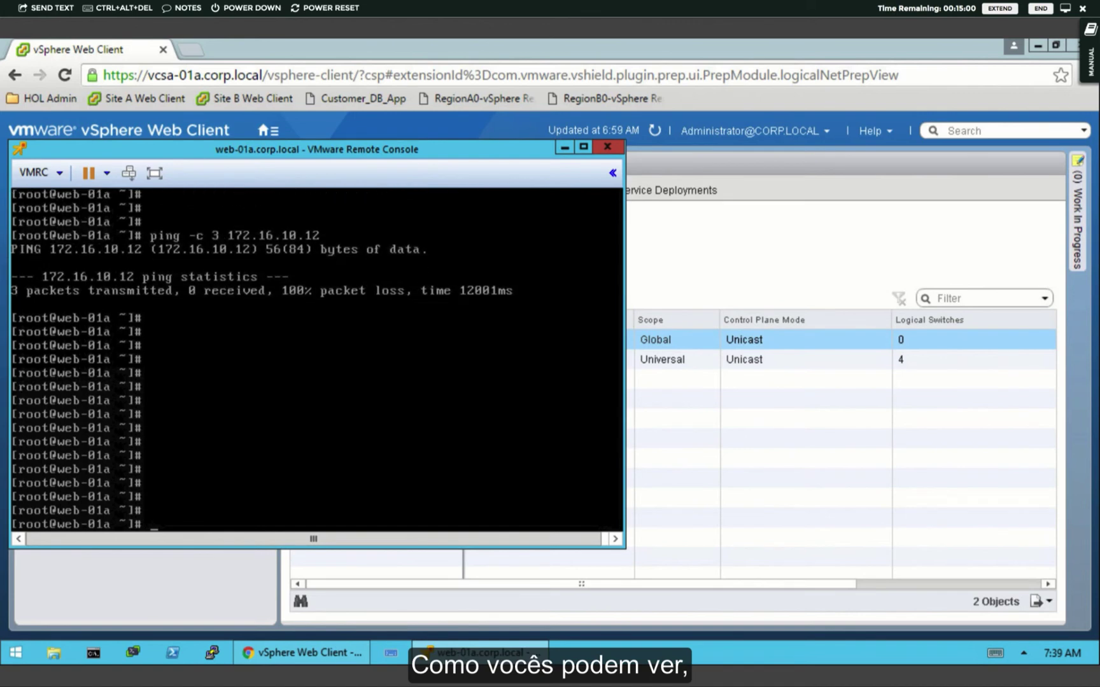
{"action": "key", "text": "Return"}
{"action": "key", "text": "Return"}
{"action": "key", "text": "Return"}
{"action": "key", "text": "Return"}
{"action": "type", "text": "ifcon"}
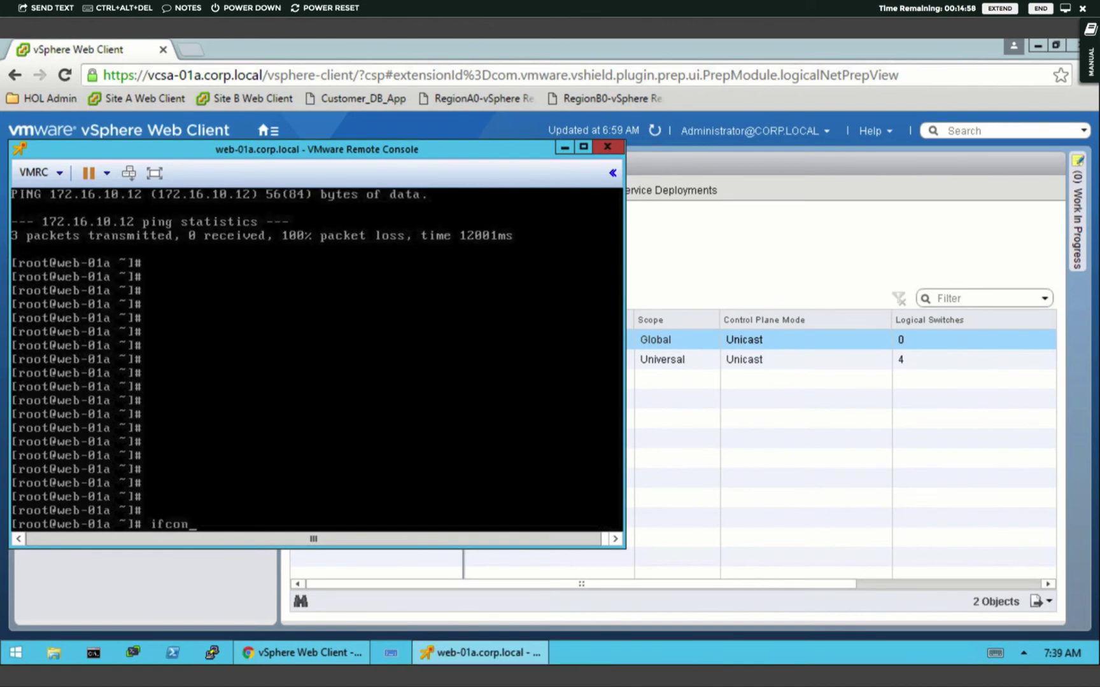
{"action": "type", "text": "fig"}
{"action": "key", "text": "Return"}
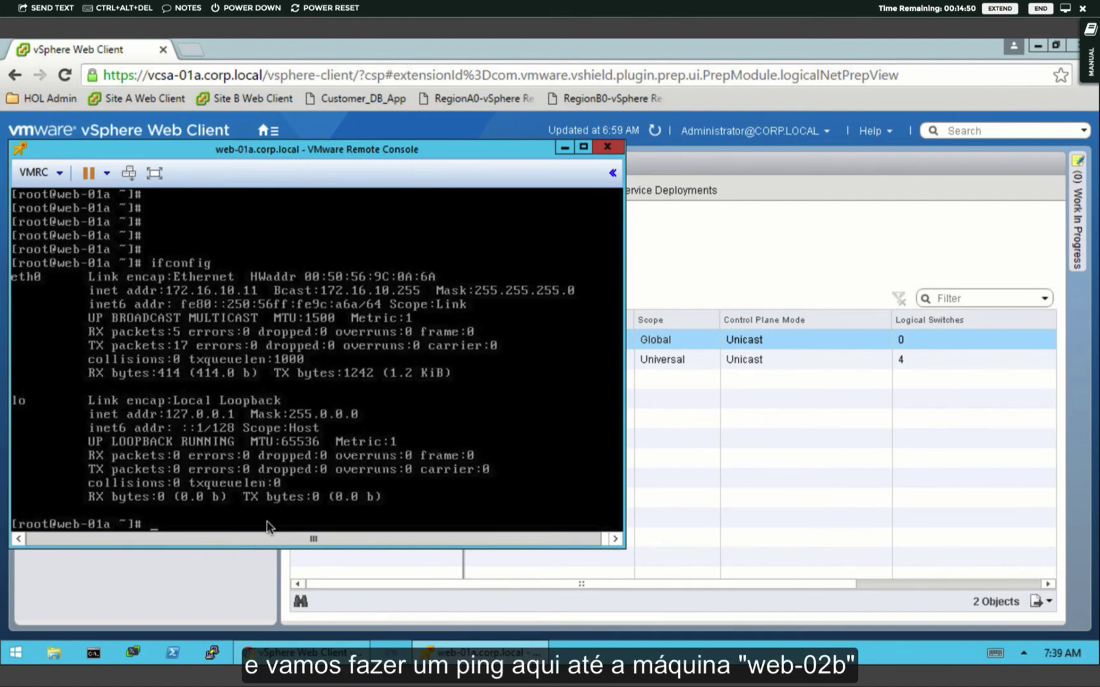
Test connectivity from web-01a to web-02b by running ping -c 3 172.16.10.12
{"action": "type", "text": "ping "}
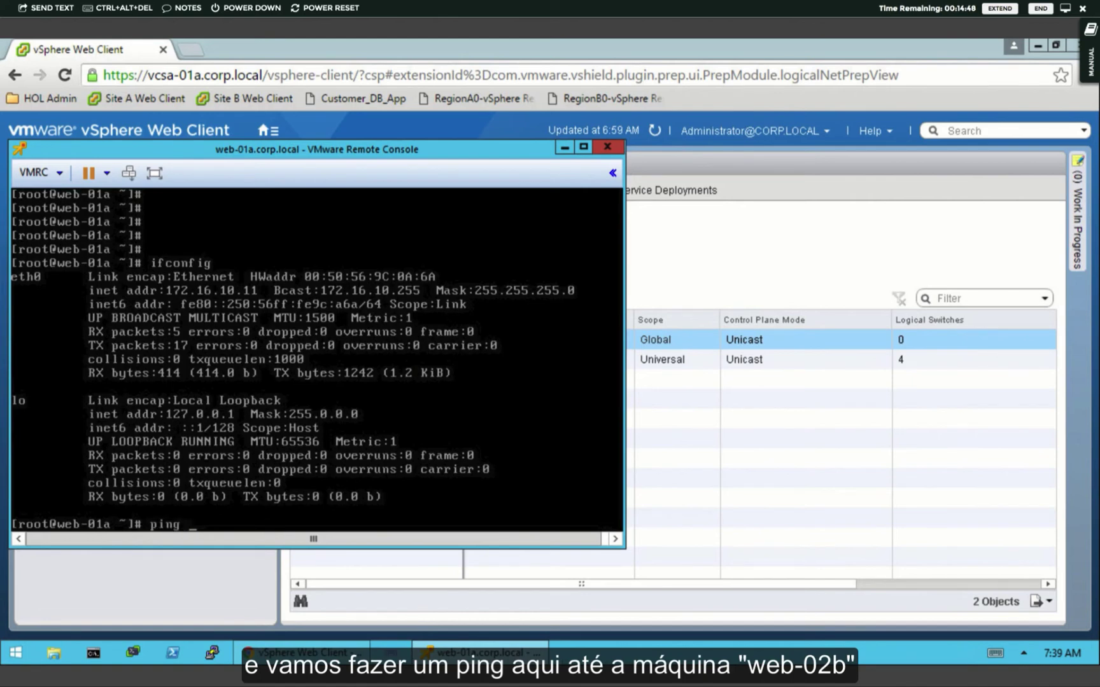
{"action": "type", "text": "-c 3 172"}
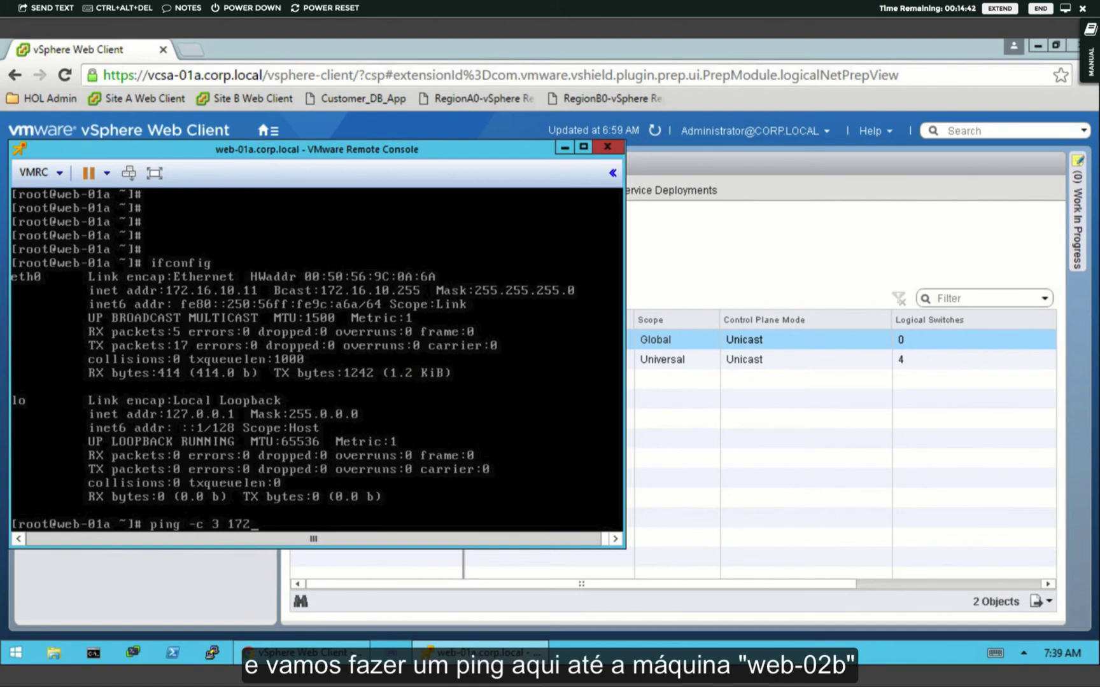
{"action": "type", "text": ".16.10.12"}
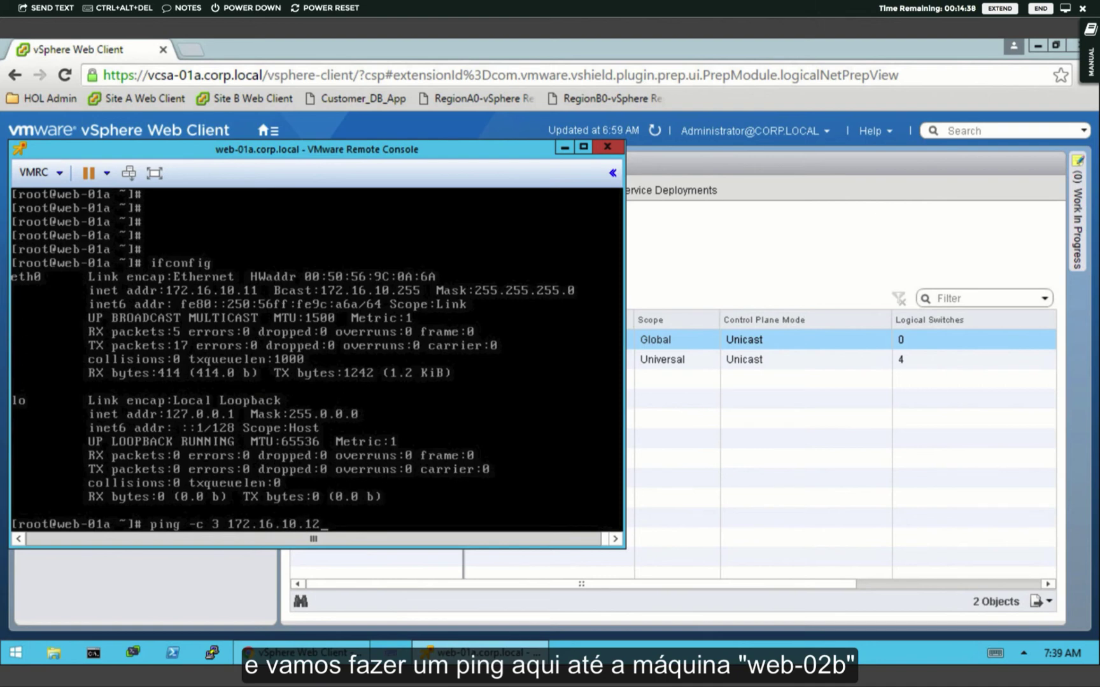
{"action": "key", "text": "Return"}
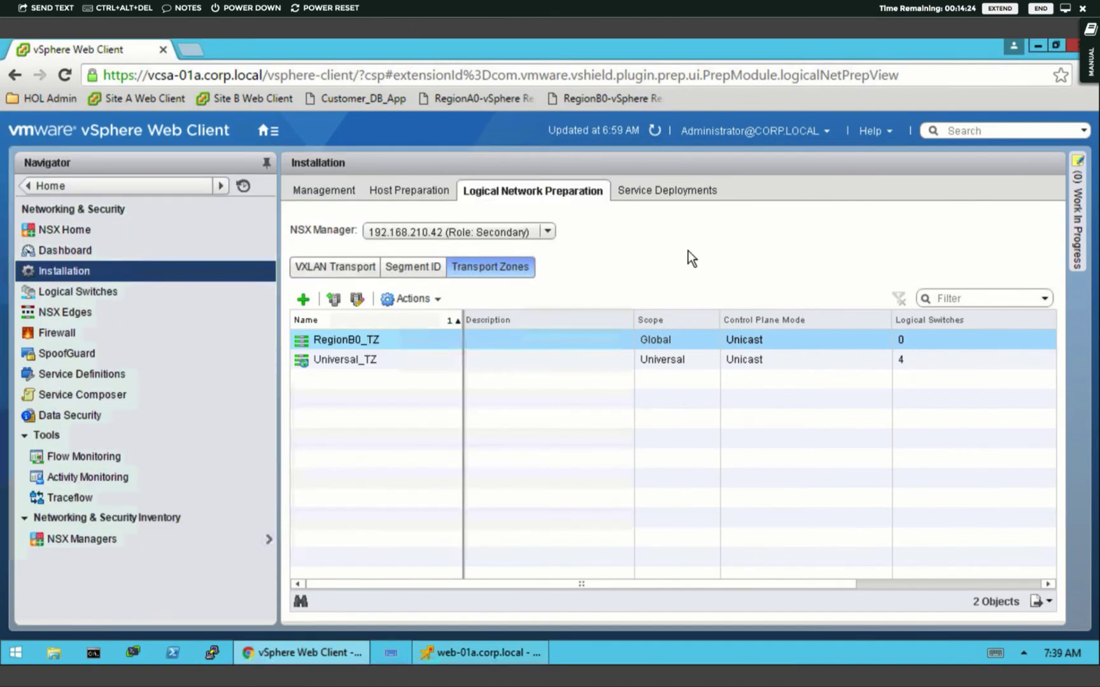
Show the logical switches of the primary NSX Manager, 192.168.110.15
{"action": "left_click", "coordinate": [117, 294]}
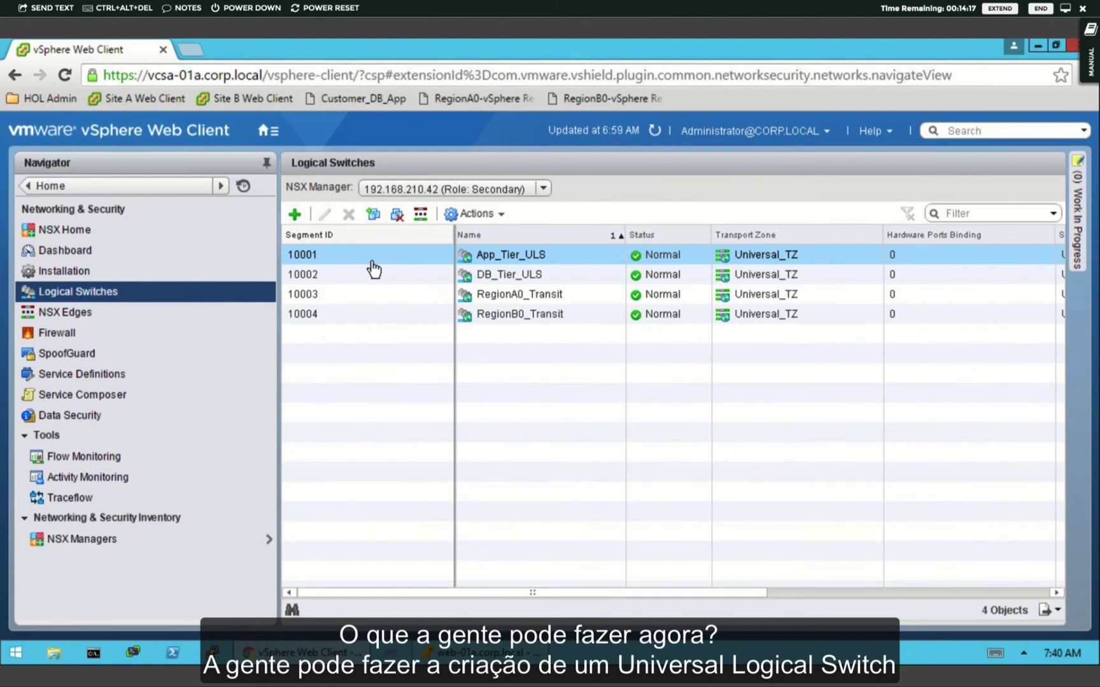
{"action": "left_click", "coordinate": [544, 191]}
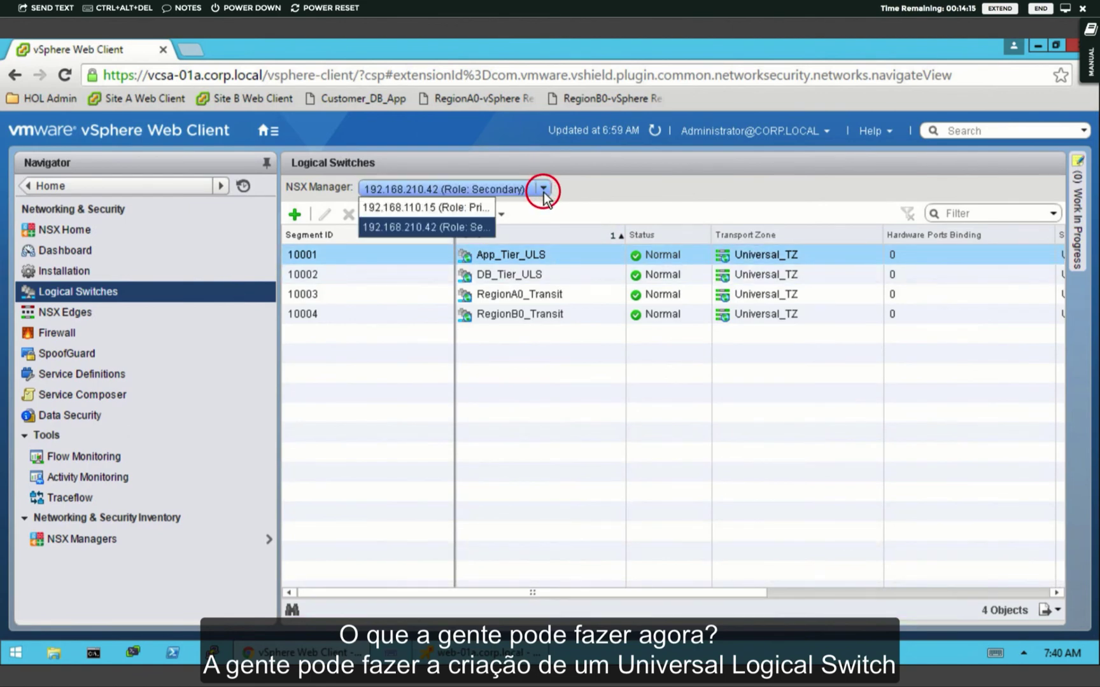
{"action": "left_click", "coordinate": [477, 209]}
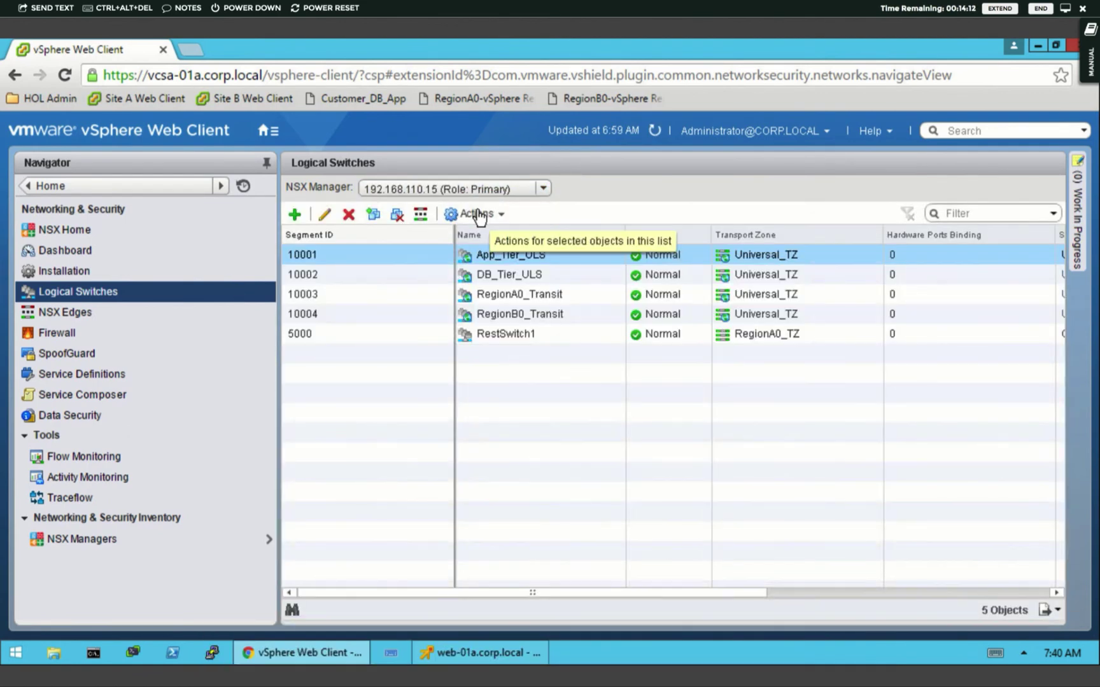
Create a logical switch named Web_ULS in the Universal_TZ transport zone
{"action": "left_click", "coordinate": [295, 218]}
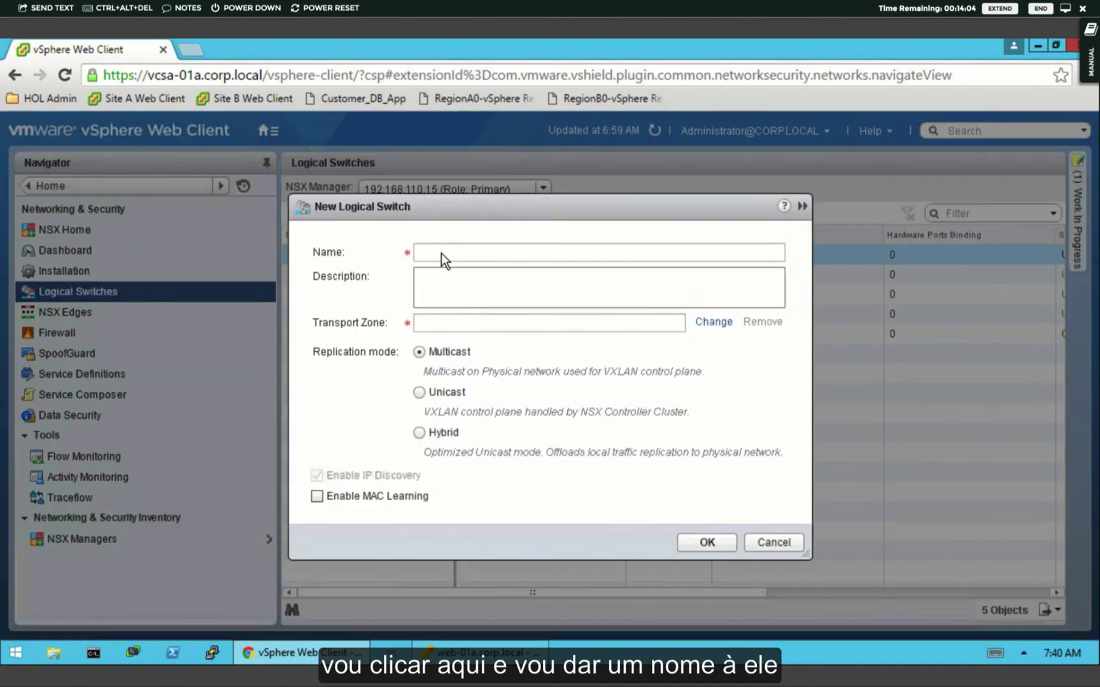
{"action": "left_click", "coordinate": [441, 251]}
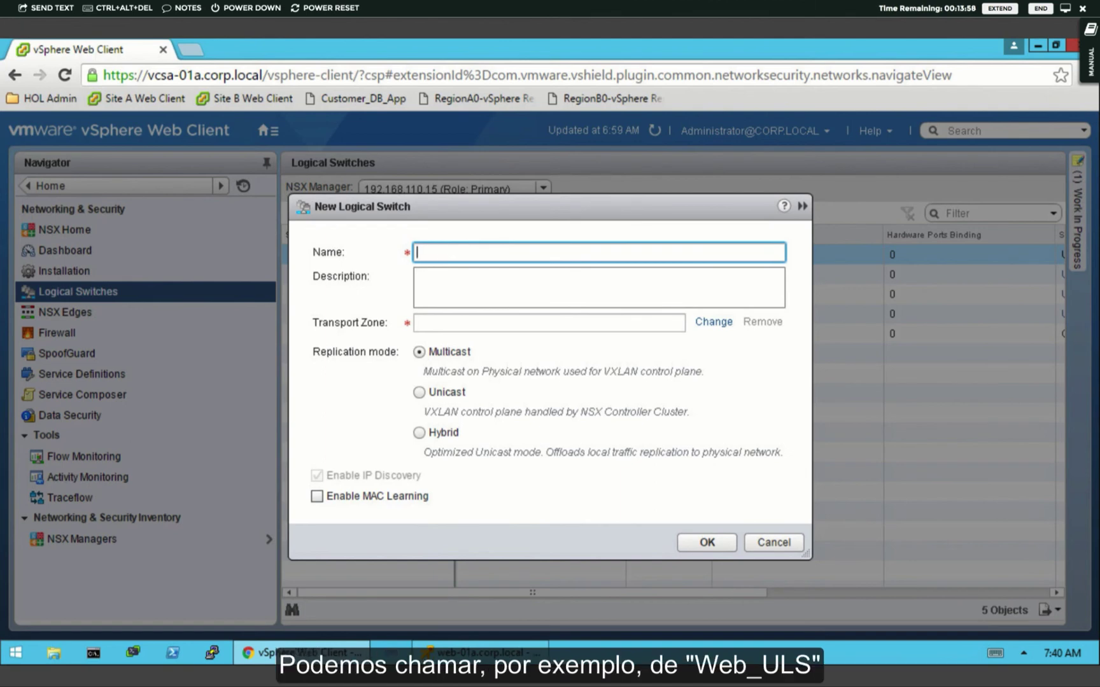
{"action": "type", "text": "b_ULS"}
{"action": "left_click", "coordinate": [714, 323]}
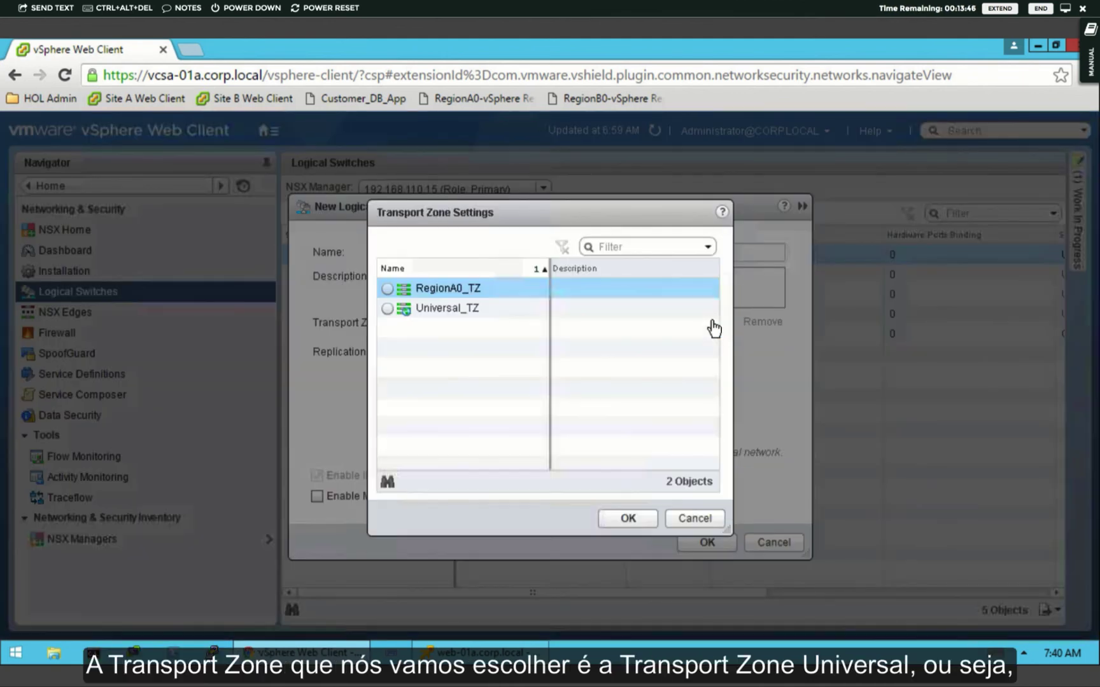
{"action": "left_click", "coordinate": [387, 310]}
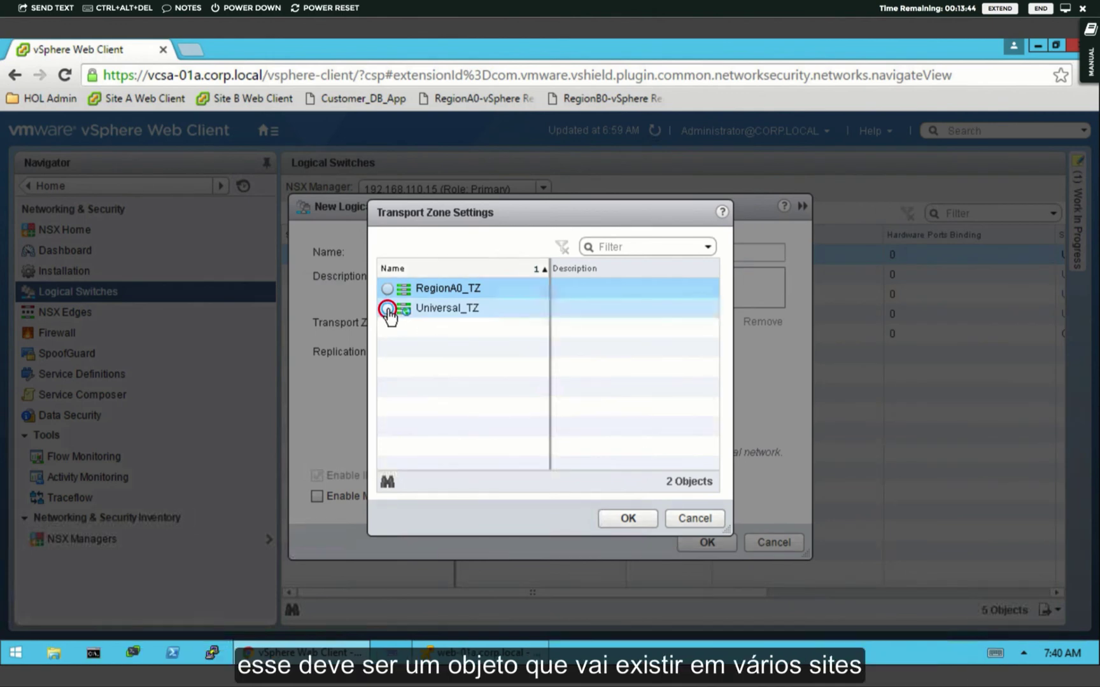
{"action": "left_click", "coordinate": [613, 522]}
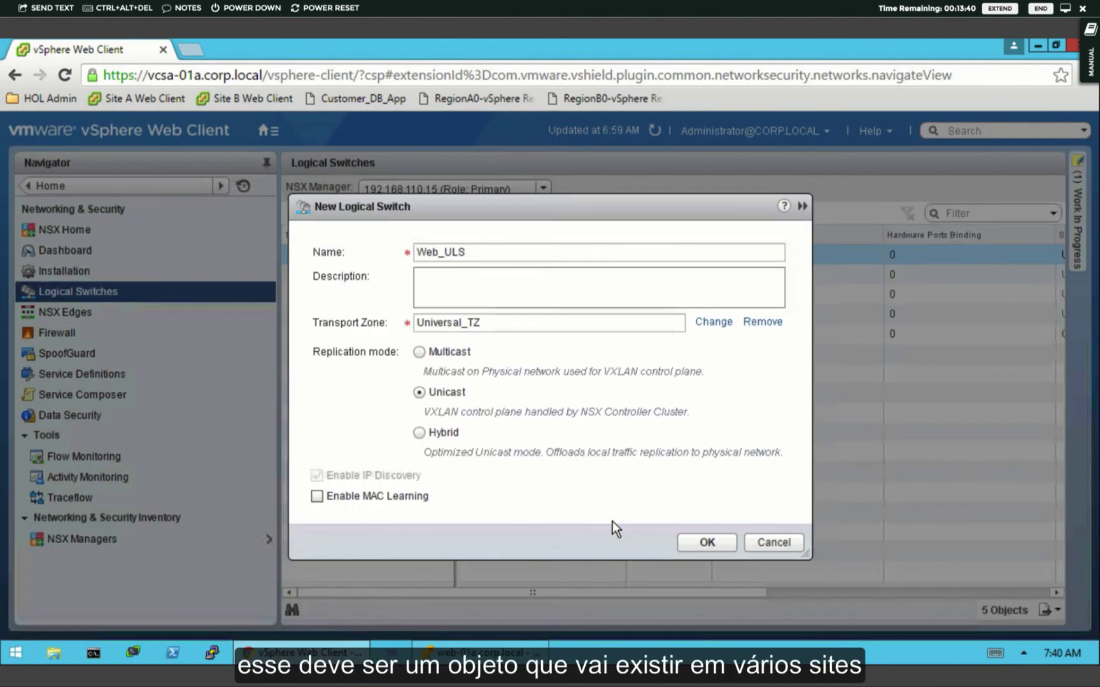
{"action": "left_click", "coordinate": [699, 544]}
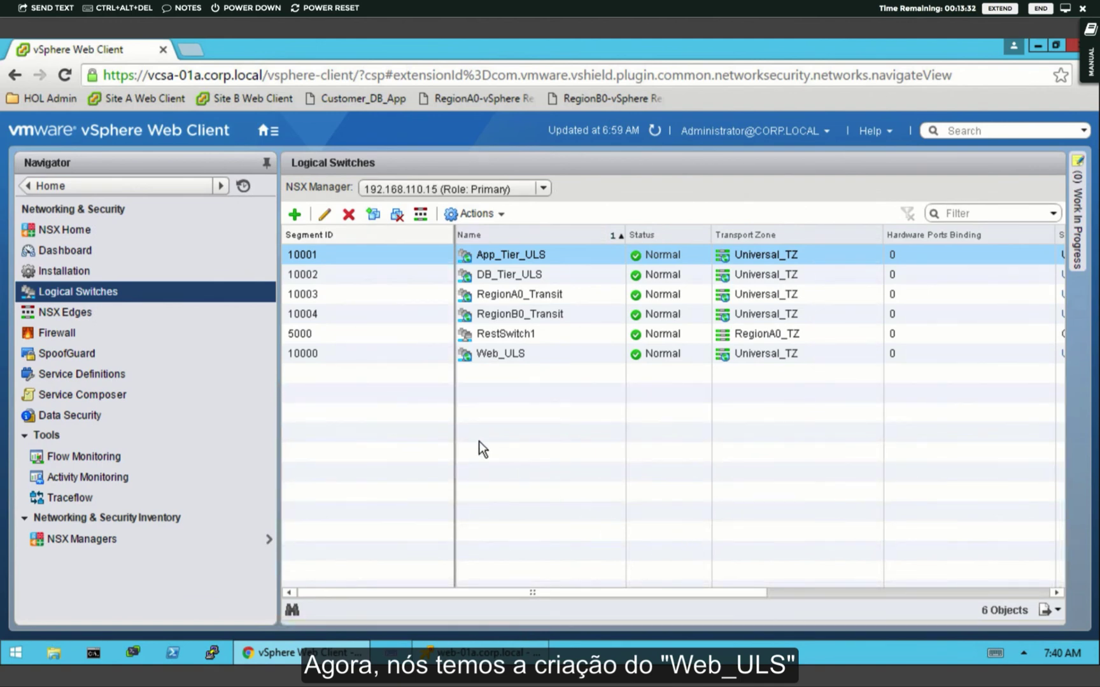
Connect the virtual machine web-01a.corp.local to the Web_ULS logical switch through its Network adapter 1
{"action": "left_click", "coordinate": [390, 353]}
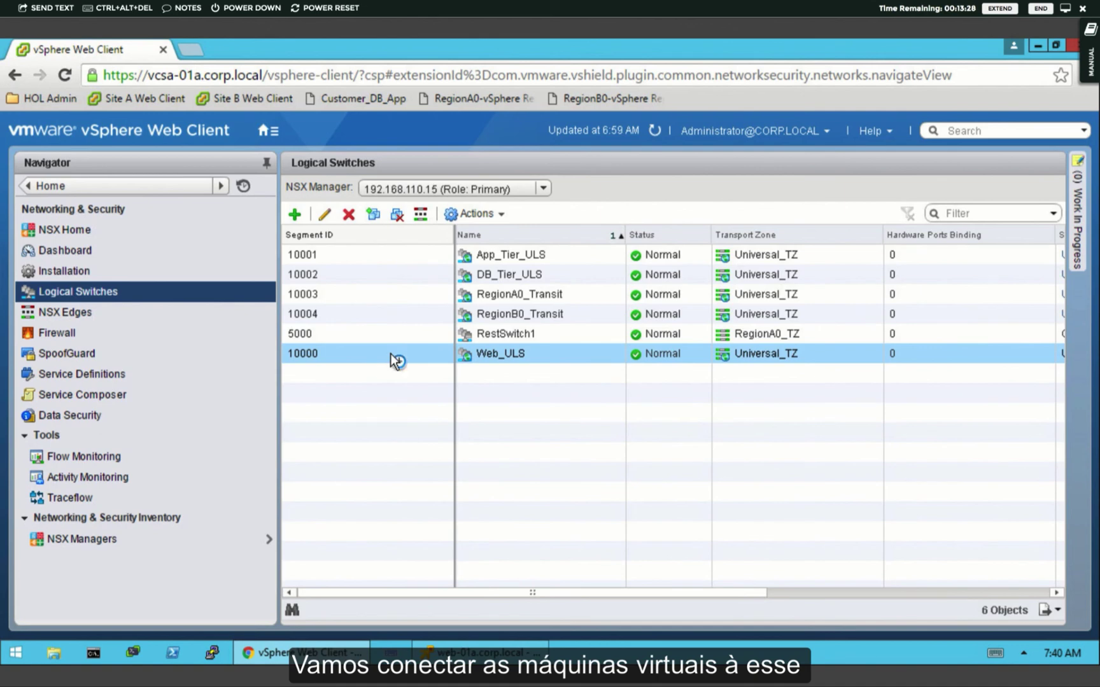
{"action": "right_click", "coordinate": [391, 353]}
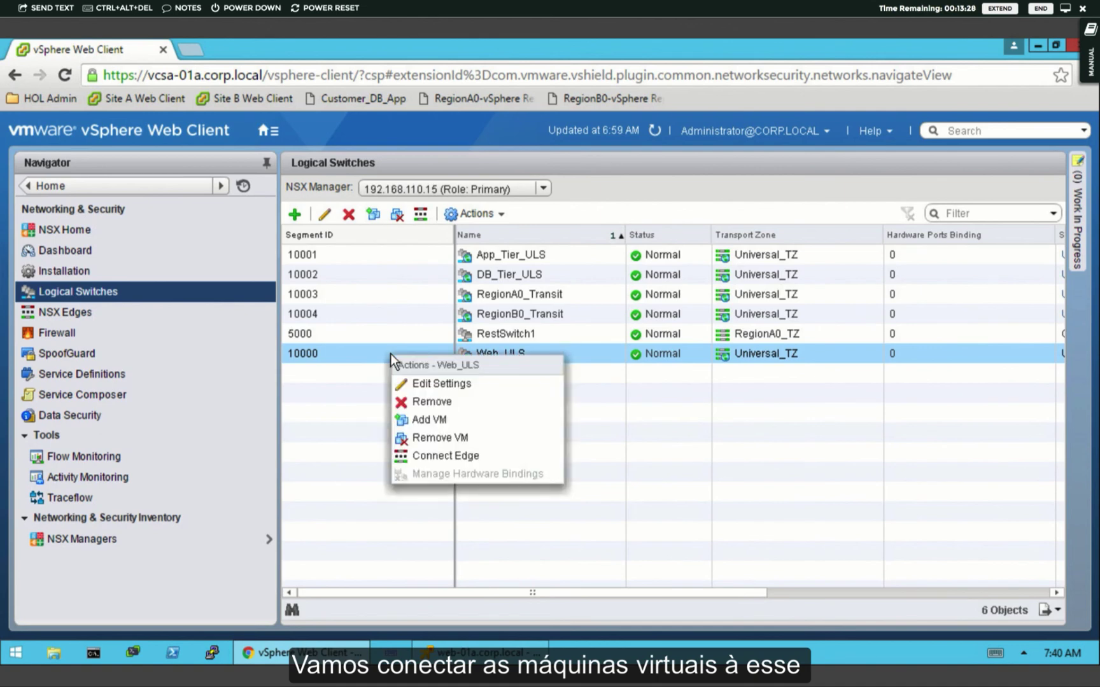
{"action": "left_click", "coordinate": [424, 418]}
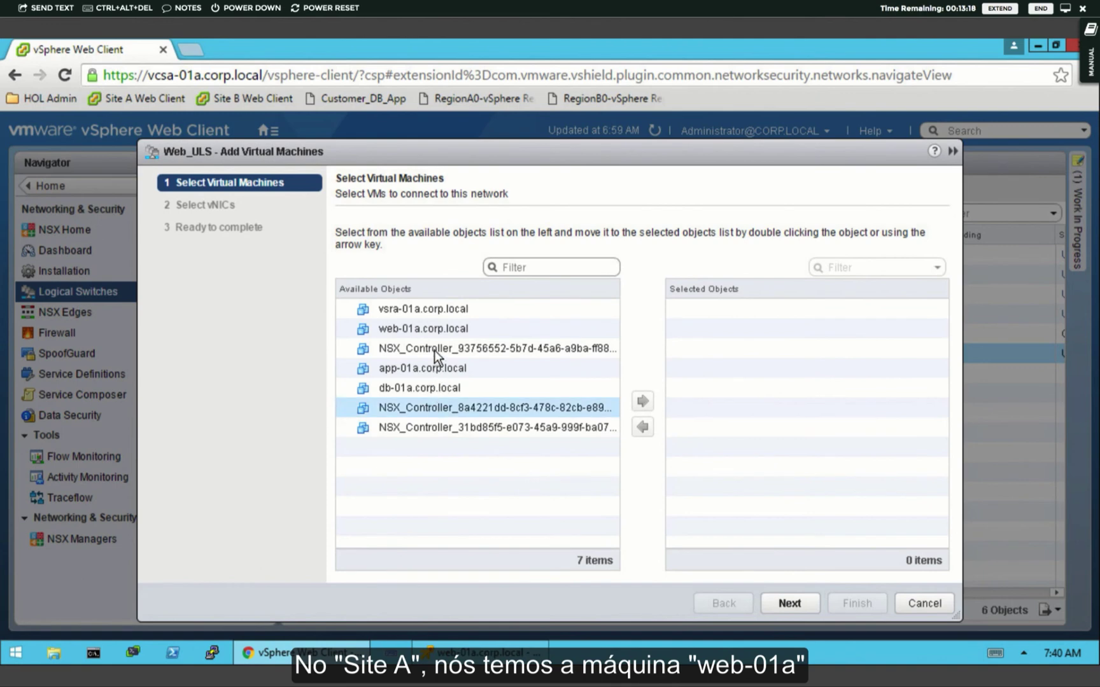
{"action": "left_click", "coordinate": [434, 329]}
{"action": "double_click", "coordinate": [434, 329]}
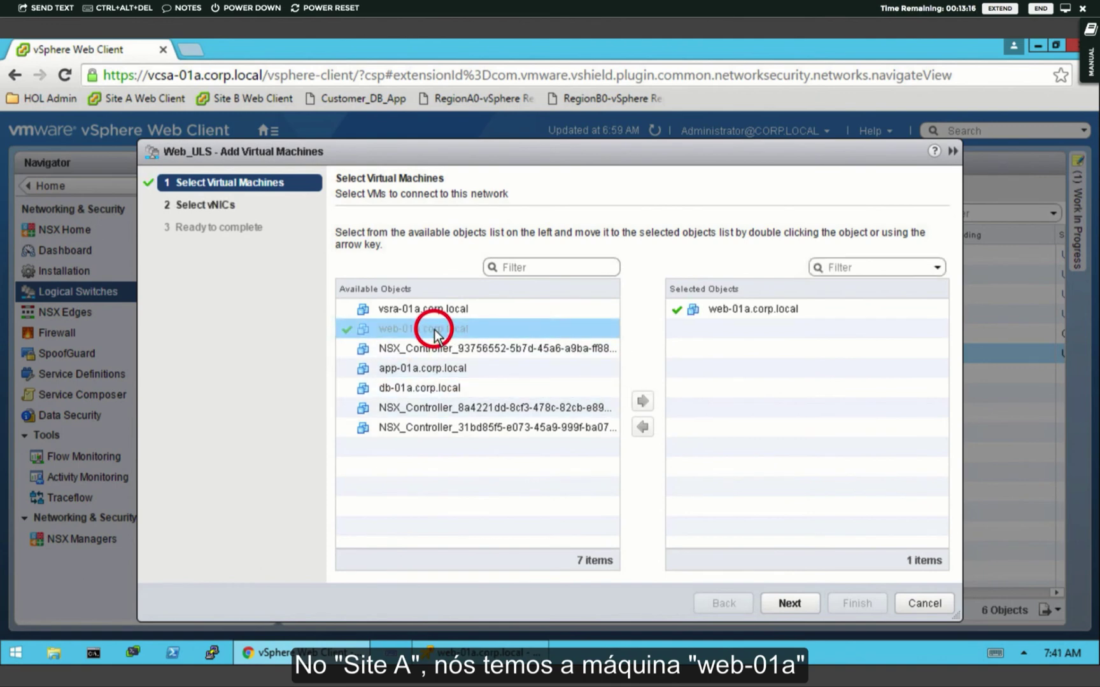
{"action": "left_click", "coordinate": [788, 605]}
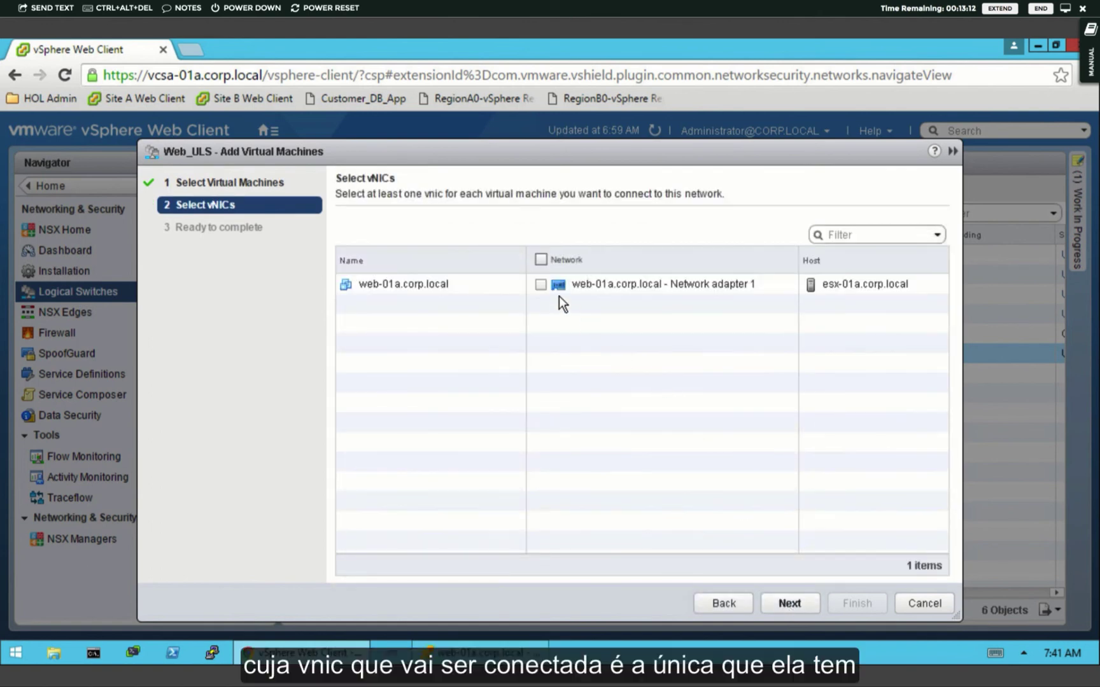
{"action": "left_click", "coordinate": [543, 288]}
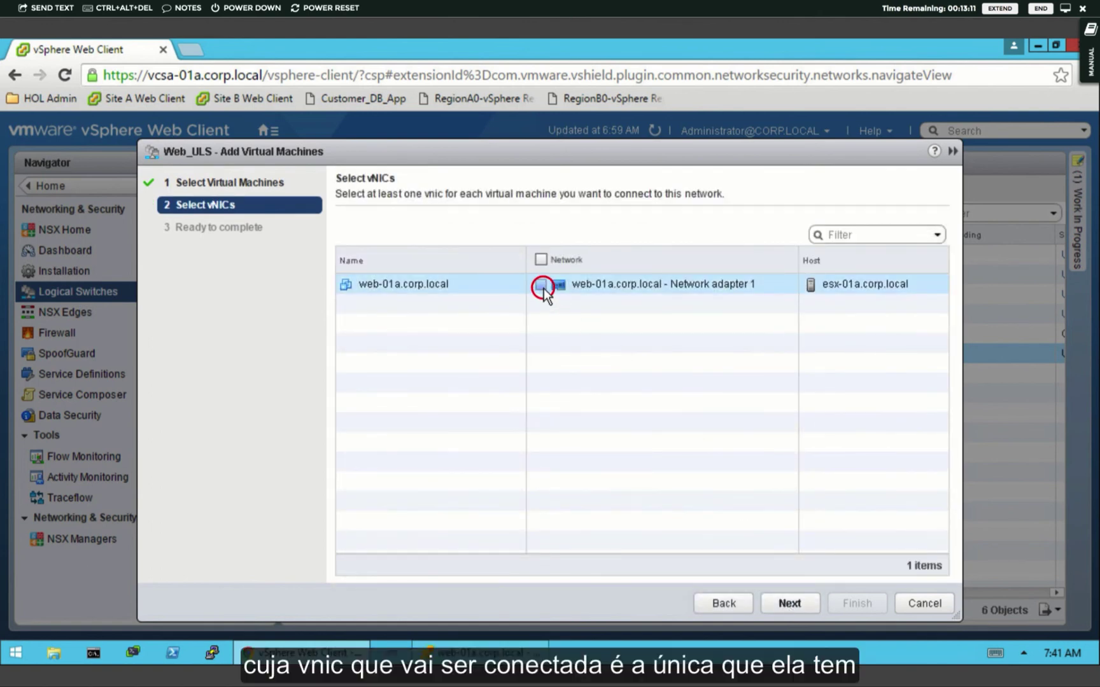
{"action": "left_click", "coordinate": [789, 606]}
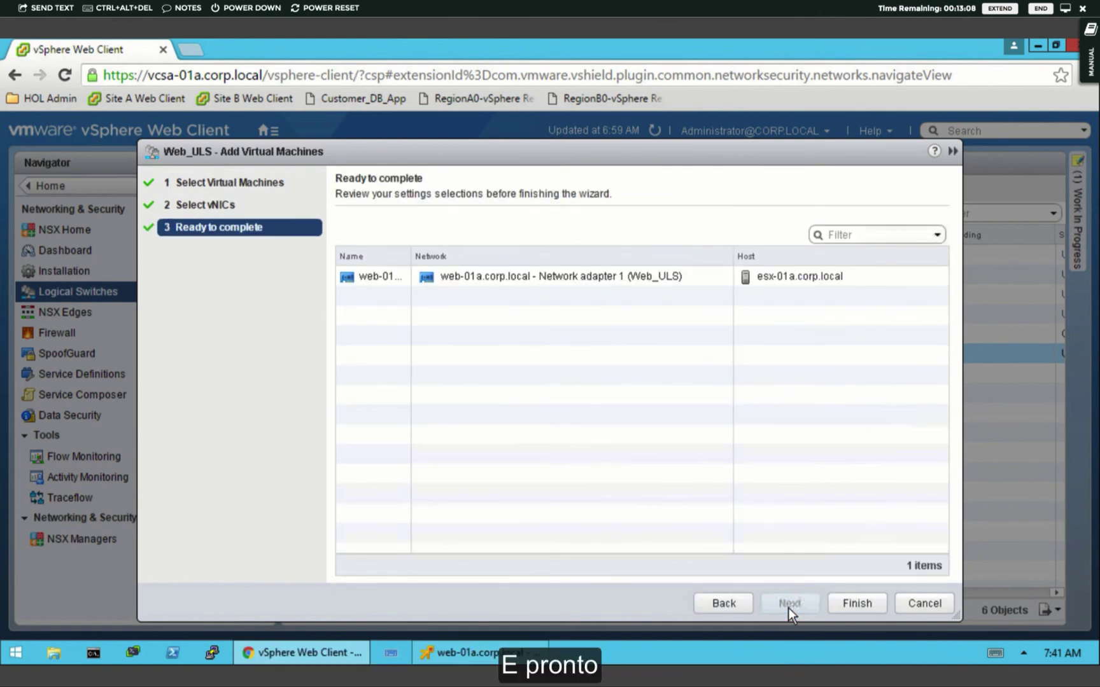
{"action": "left_click", "coordinate": [850, 605]}
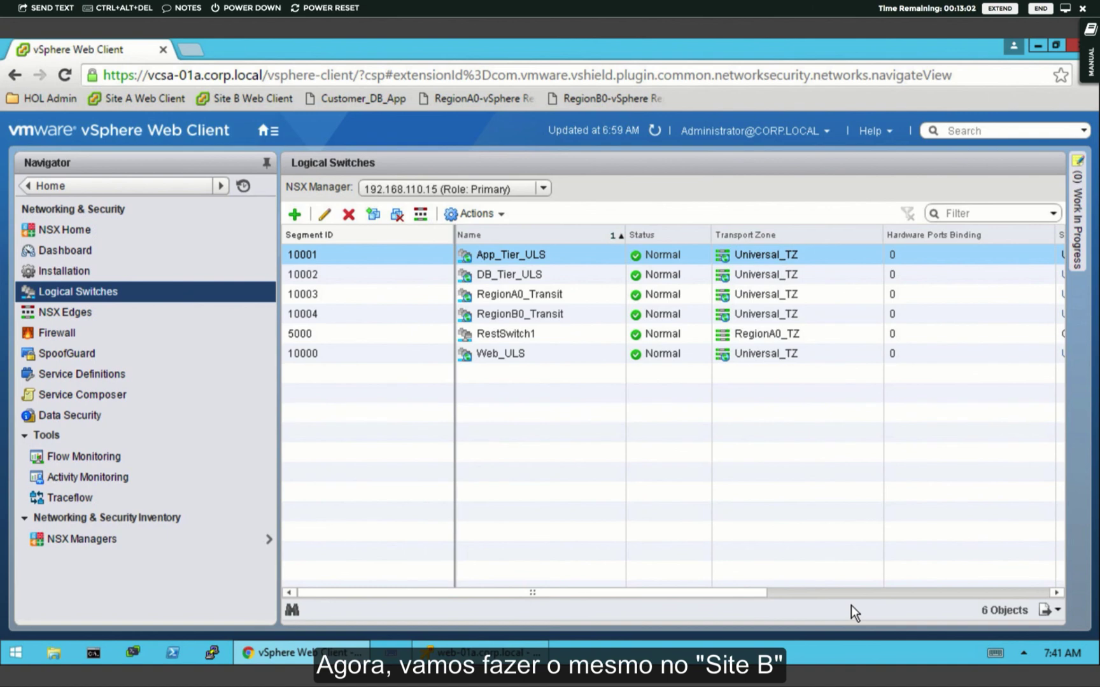
On the secondary NSX Manager, 192.168.210.42, connect the virtual machine web-02b.corp.local to the Web_ULS logical switch through its Network adapter 1
{"action": "left_click", "coordinate": [543, 188]}
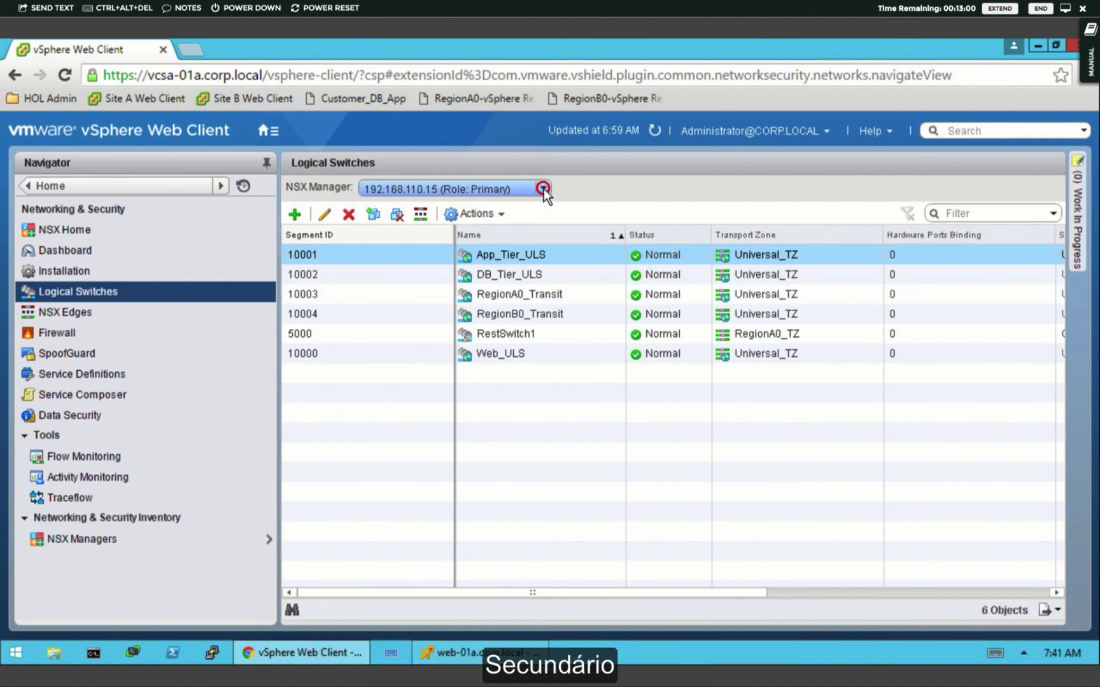
{"action": "left_click", "coordinate": [526, 228]}
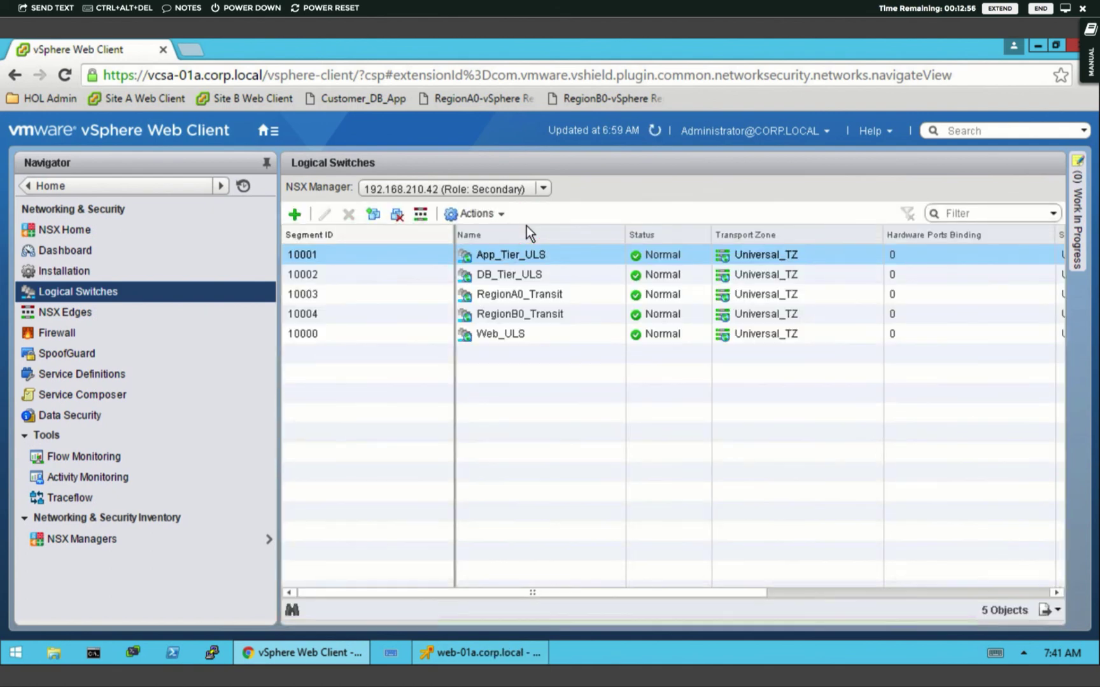
{"action": "right_click", "coordinate": [425, 333]}
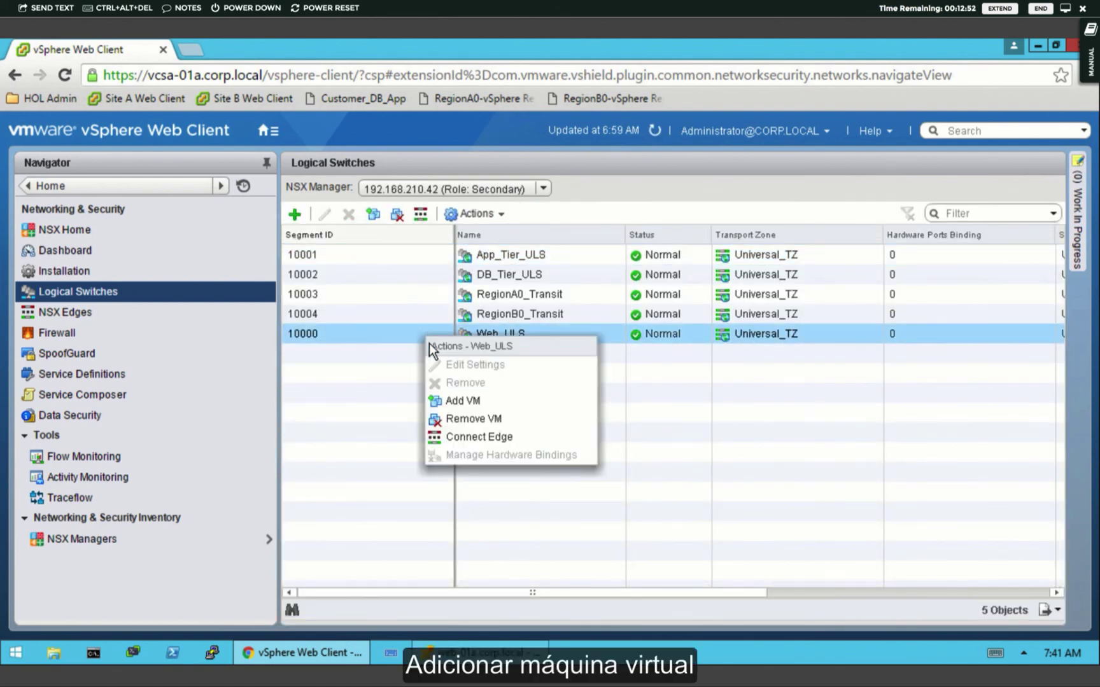
{"action": "left_click", "coordinate": [460, 400]}
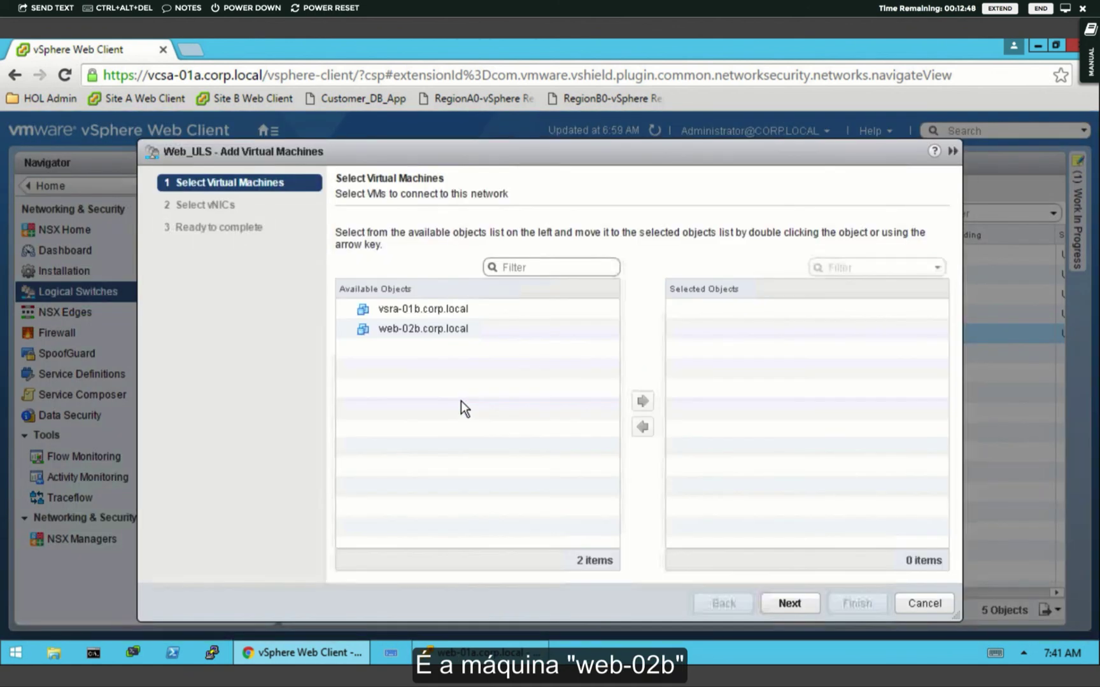
{"action": "left_click", "coordinate": [450, 330]}
{"action": "double_click", "coordinate": [450, 330]}
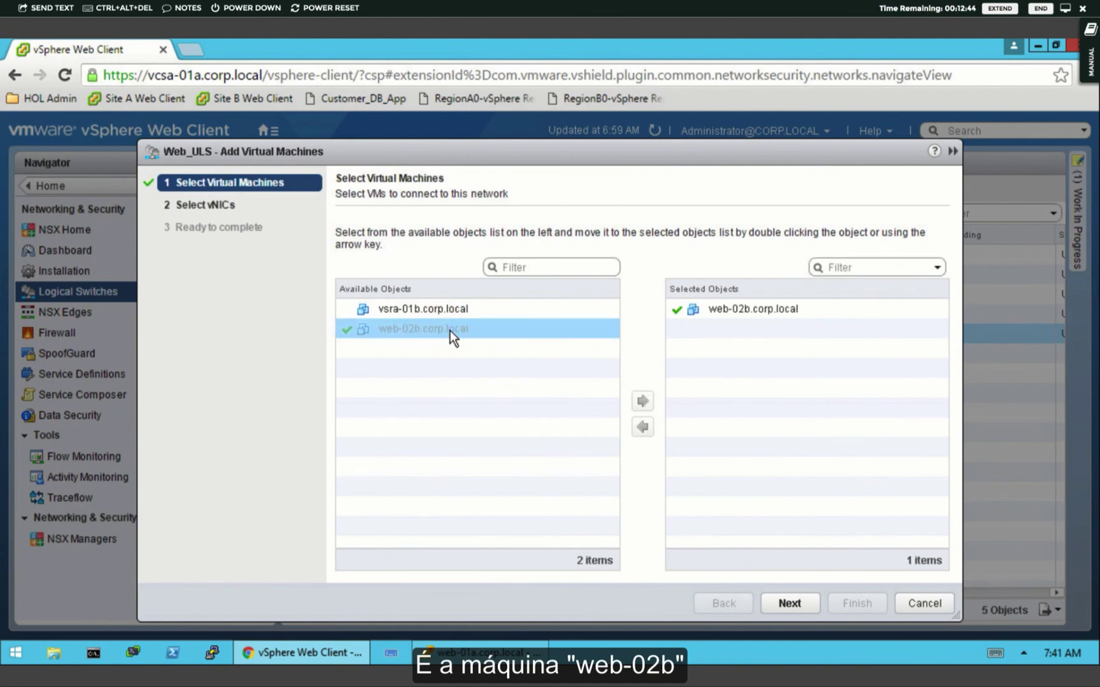
{"action": "left_click", "coordinate": [795, 601]}
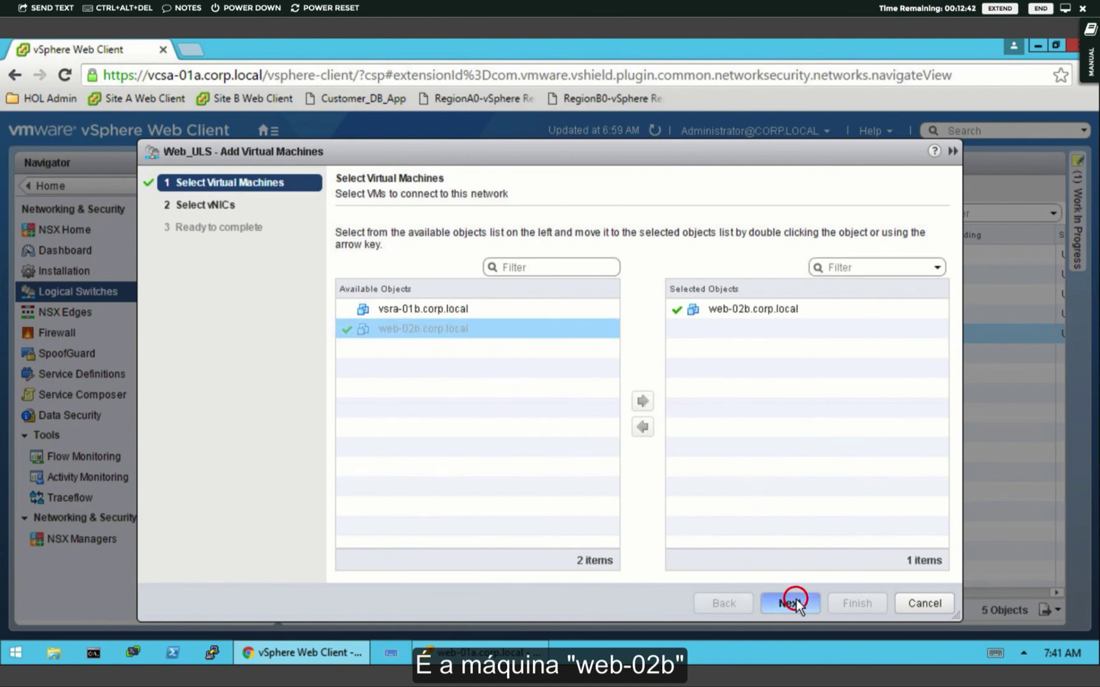
{"action": "left_click", "coordinate": [541, 284]}
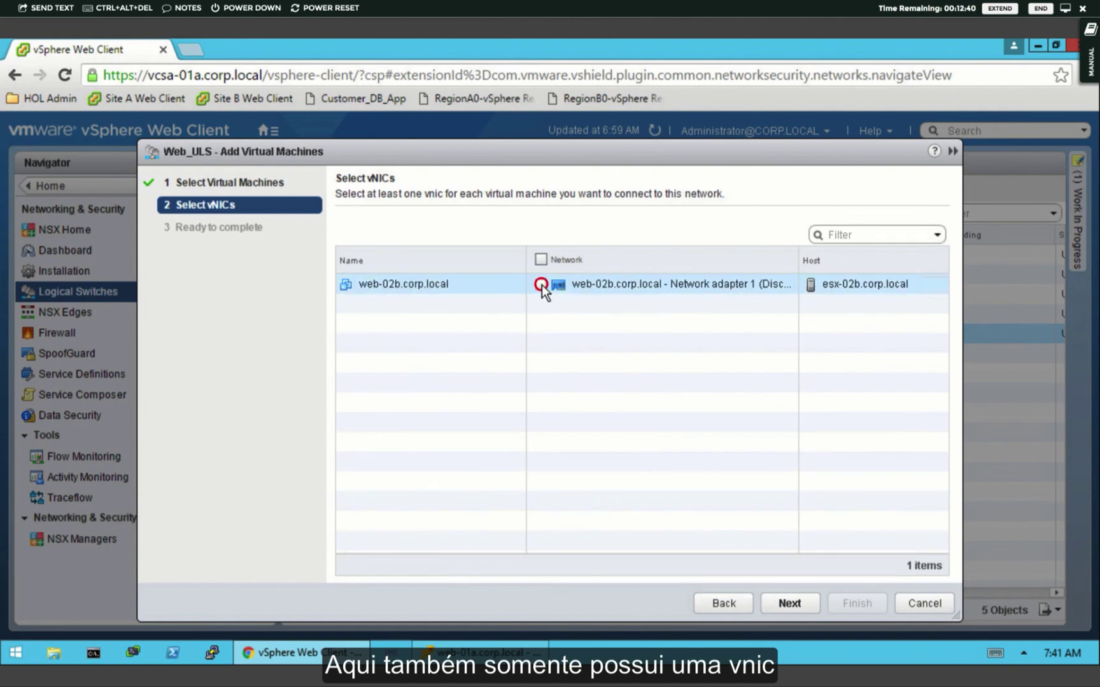
{"action": "left_click", "coordinate": [788, 603]}
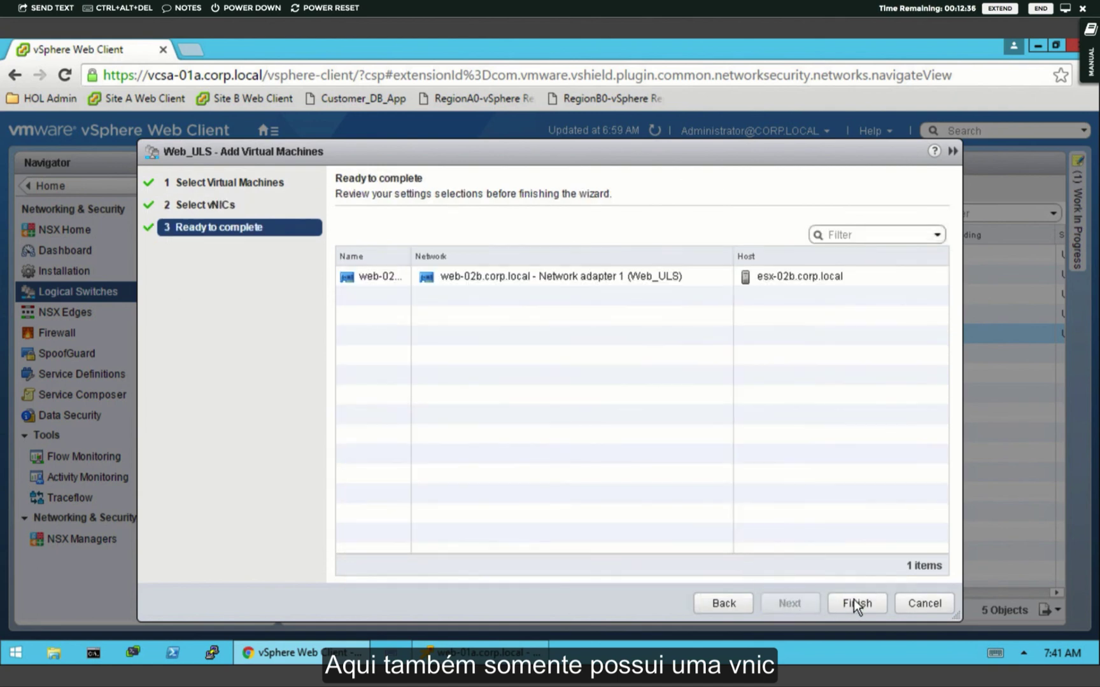
{"action": "left_click", "coordinate": [858, 605]}
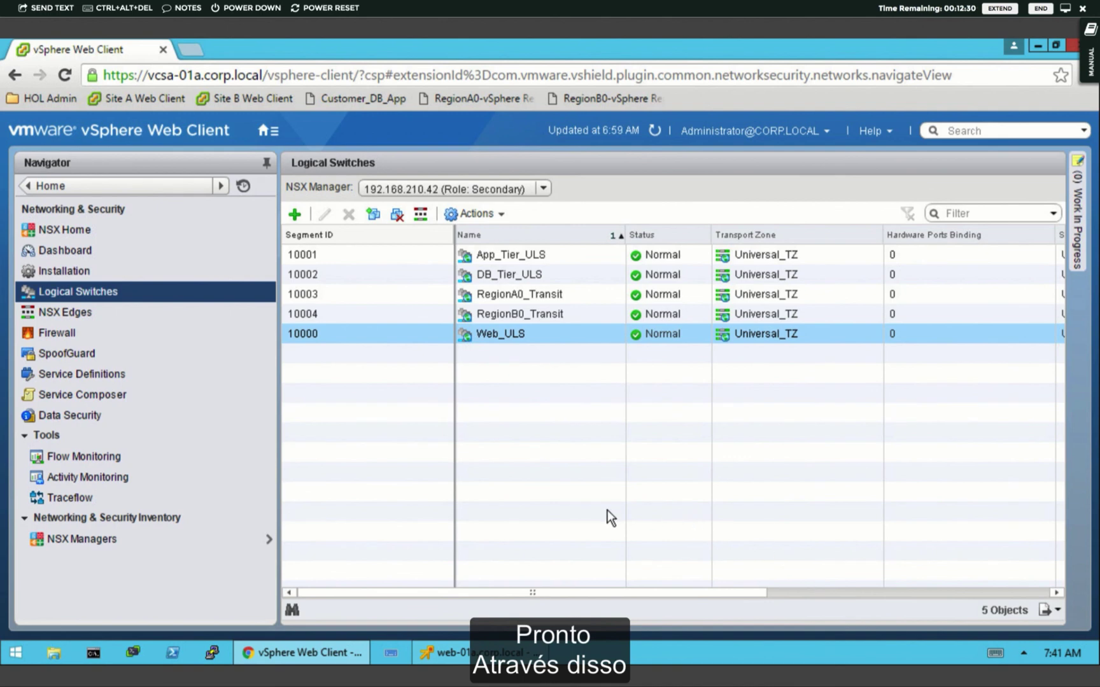
Switch to the web-01a.corp.local remote console and retest connectivity to web-02b by running ping -c 3 172.16.10.12 again
{"action": "left_click", "coordinate": [515, 656]}
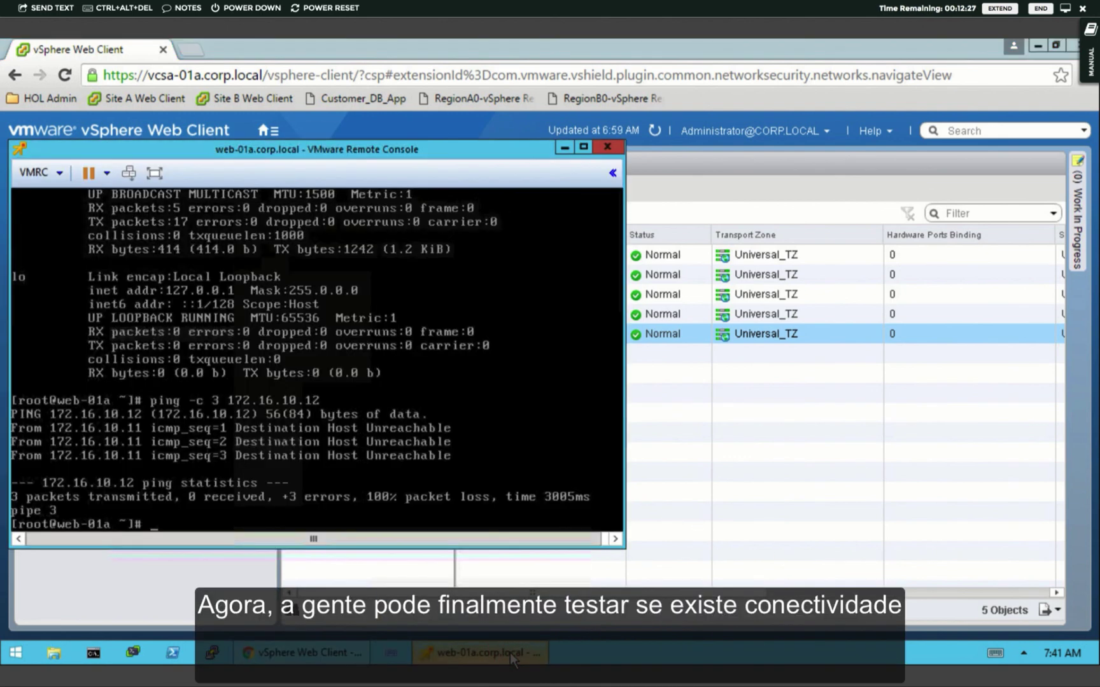
{"action": "left_click", "coordinate": [439, 511]}
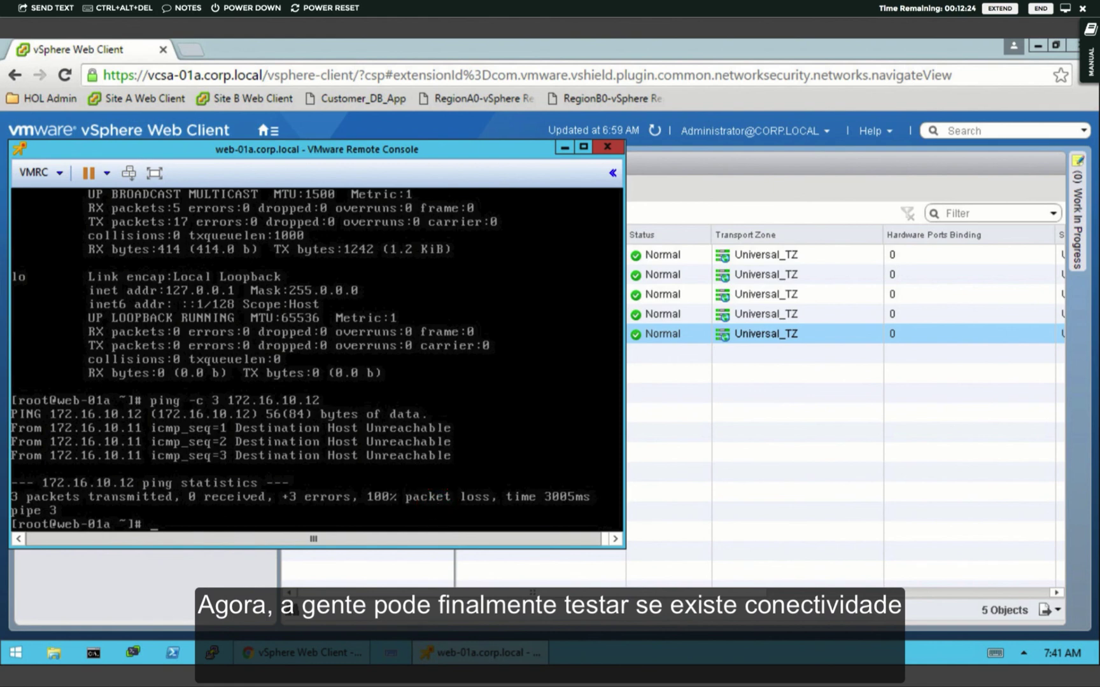
{"action": "key", "text": "Return"}
{"action": "key", "text": "Return"}
{"action": "key", "text": "Return"}
{"action": "key", "text": "Return"}
{"action": "key", "text": "Return"}
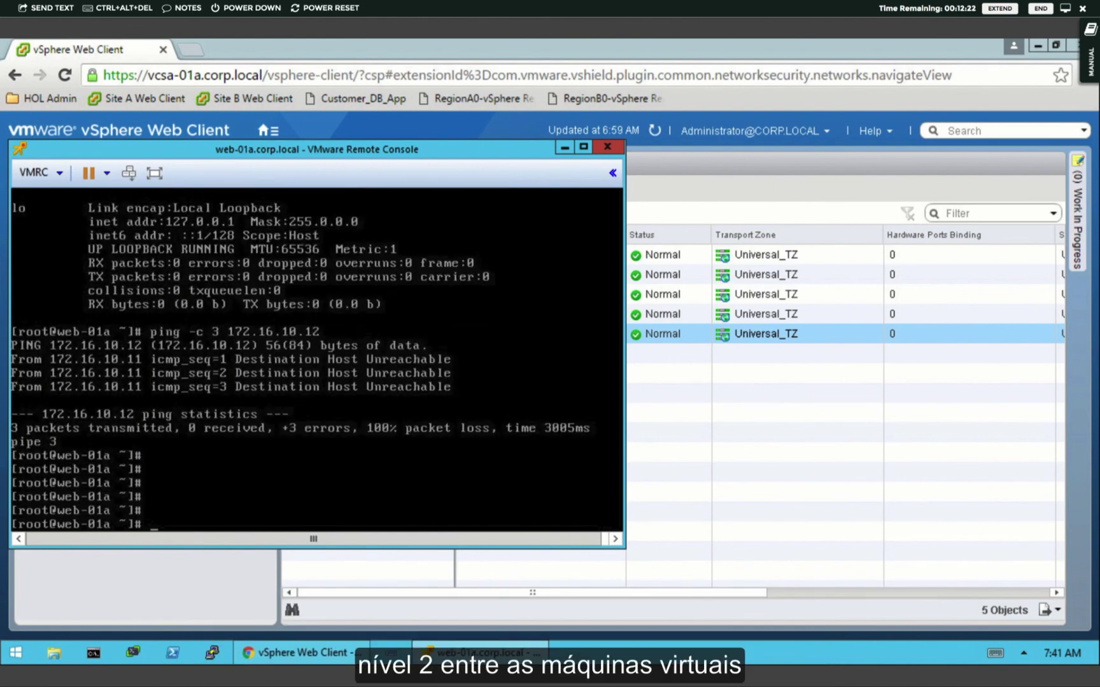
{"action": "key", "text": "Up"}
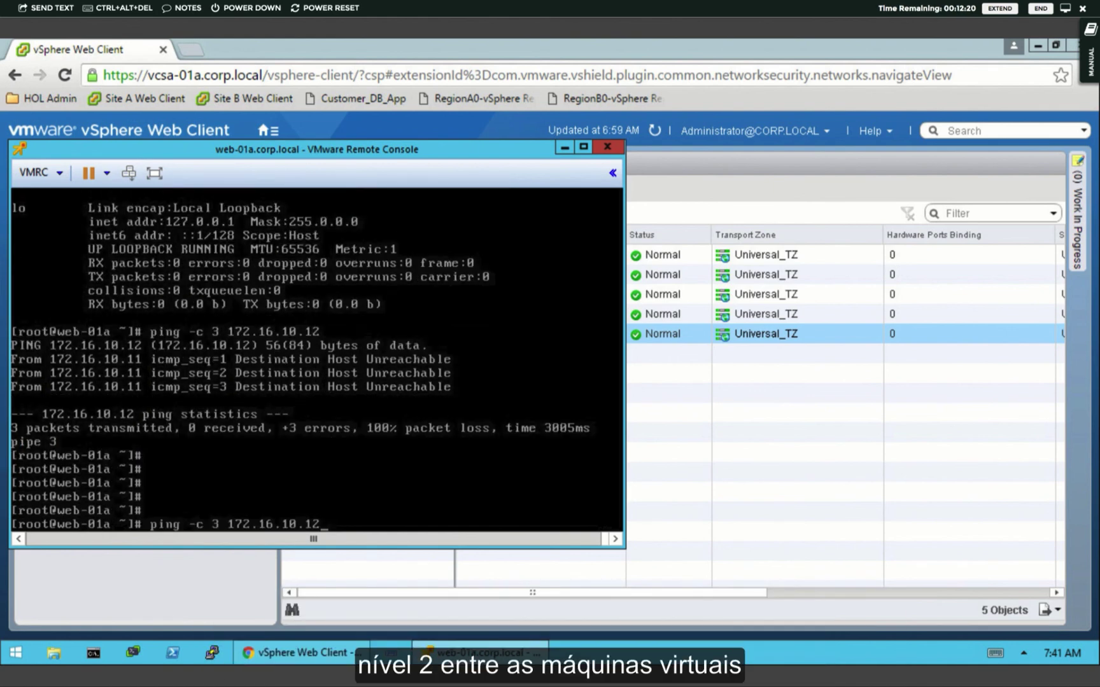
{"action": "key", "text": "Return"}
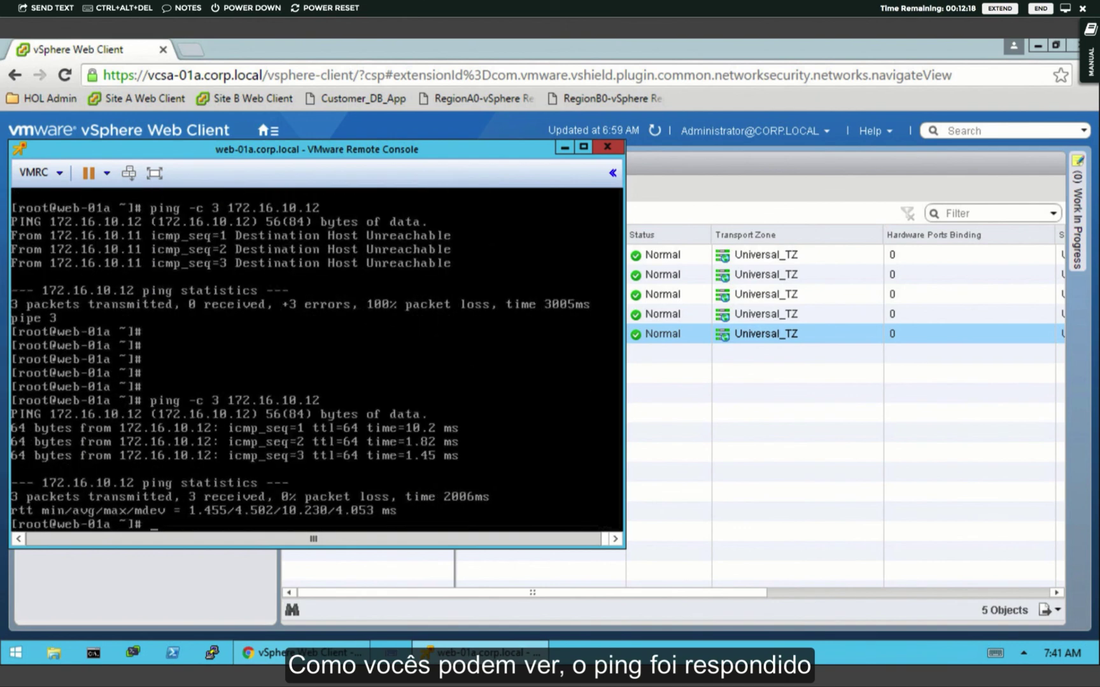